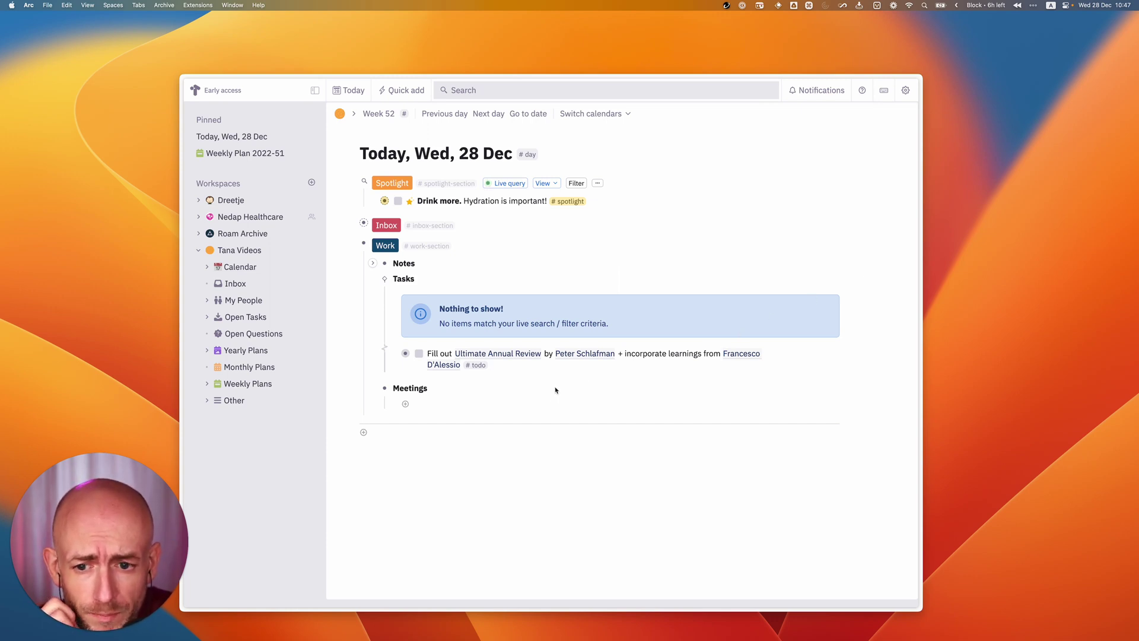
# Open the author's schlaf.co website and read through the #010 Ultimate Annual Review post
pyautogui.click(582, 355)
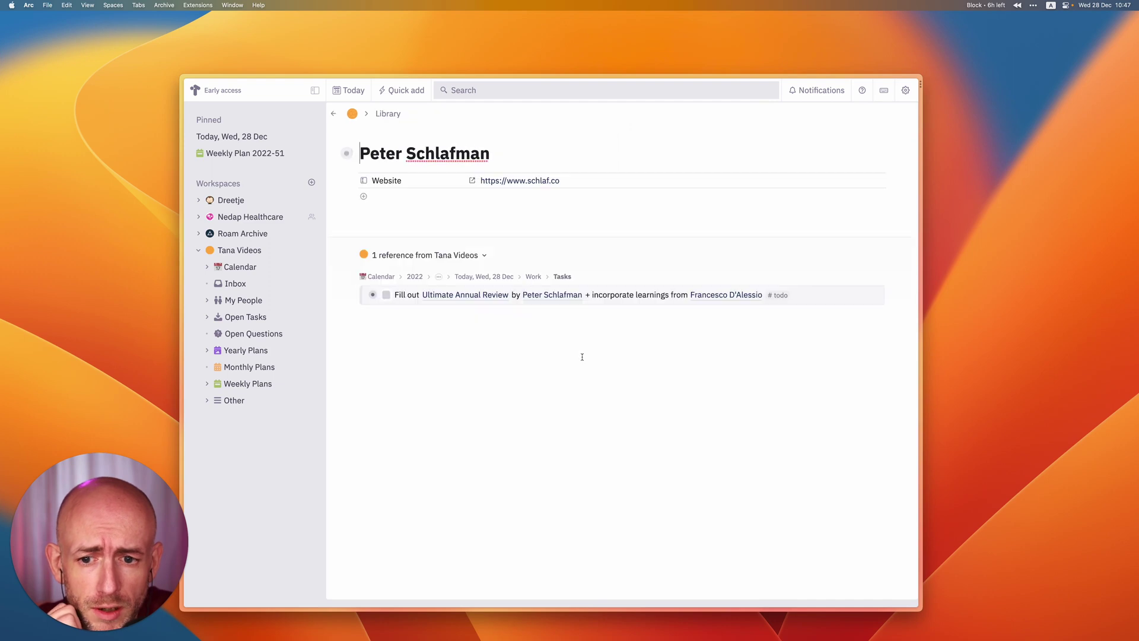
pyautogui.click(522, 185)
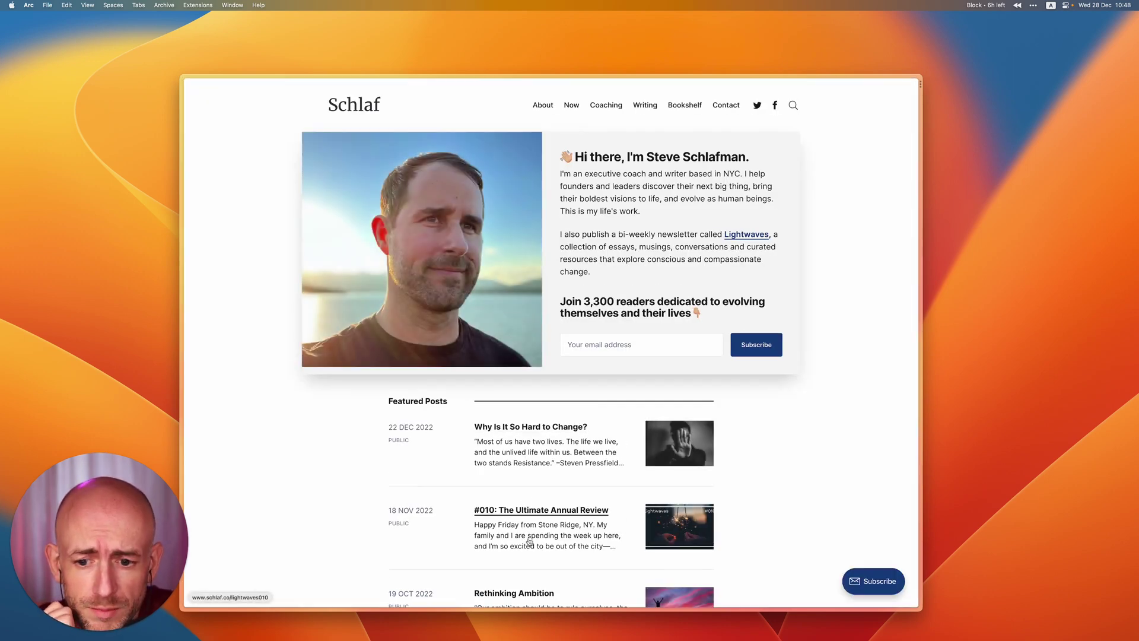
pyautogui.click(551, 515)
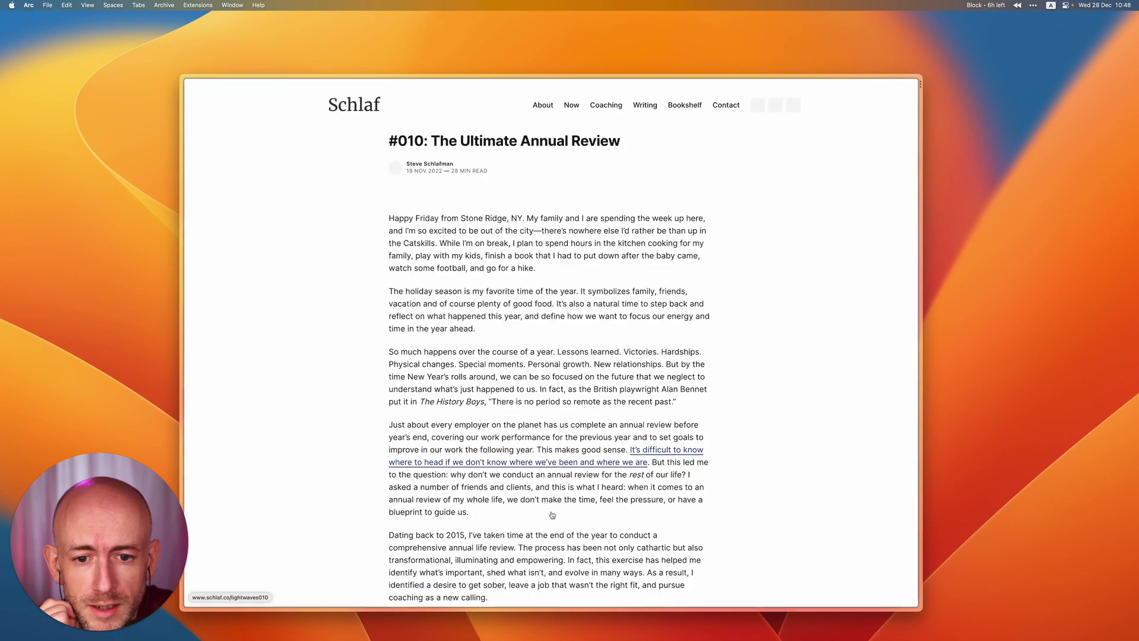
pyautogui.scroll(-8, 541, 472)
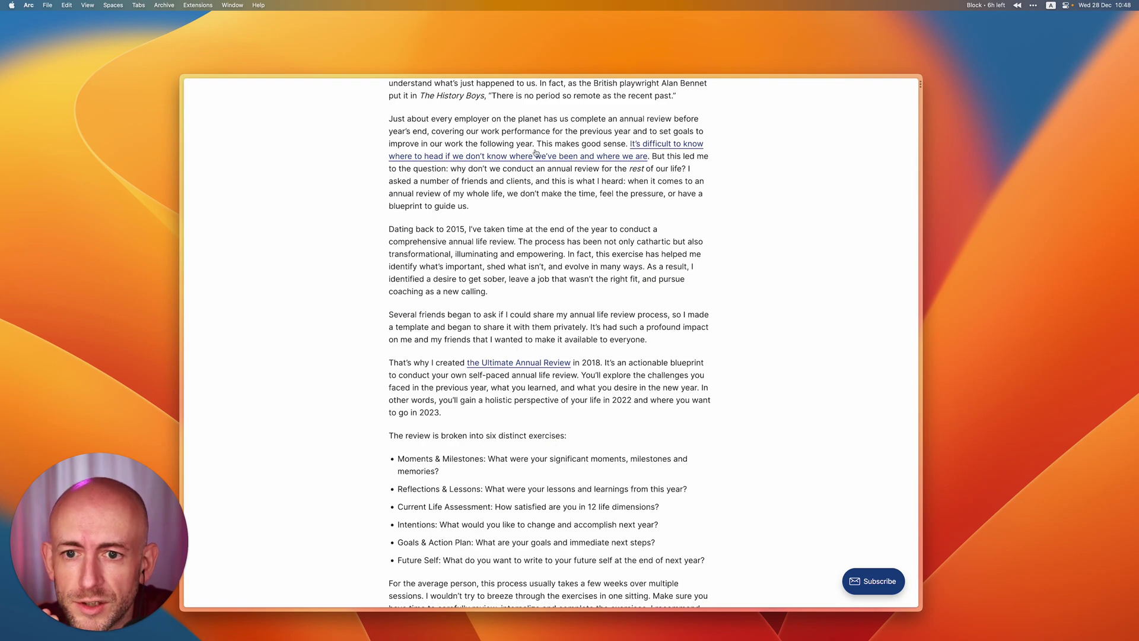
pyautogui.scroll(-15, 541, 186)
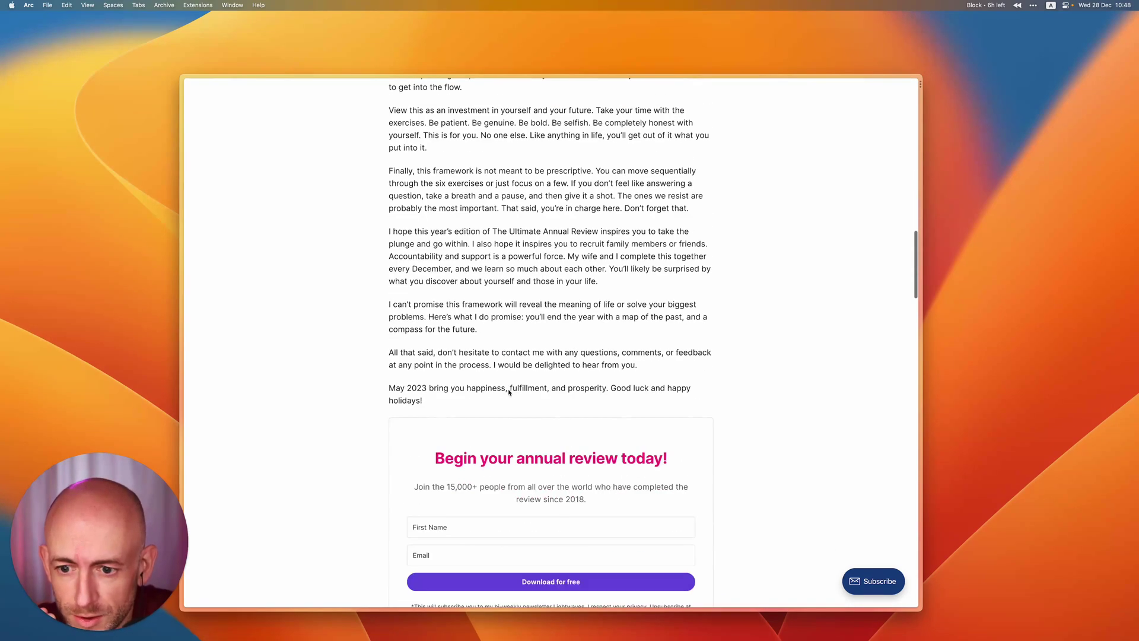
pyautogui.scroll(-4, 406, 521)
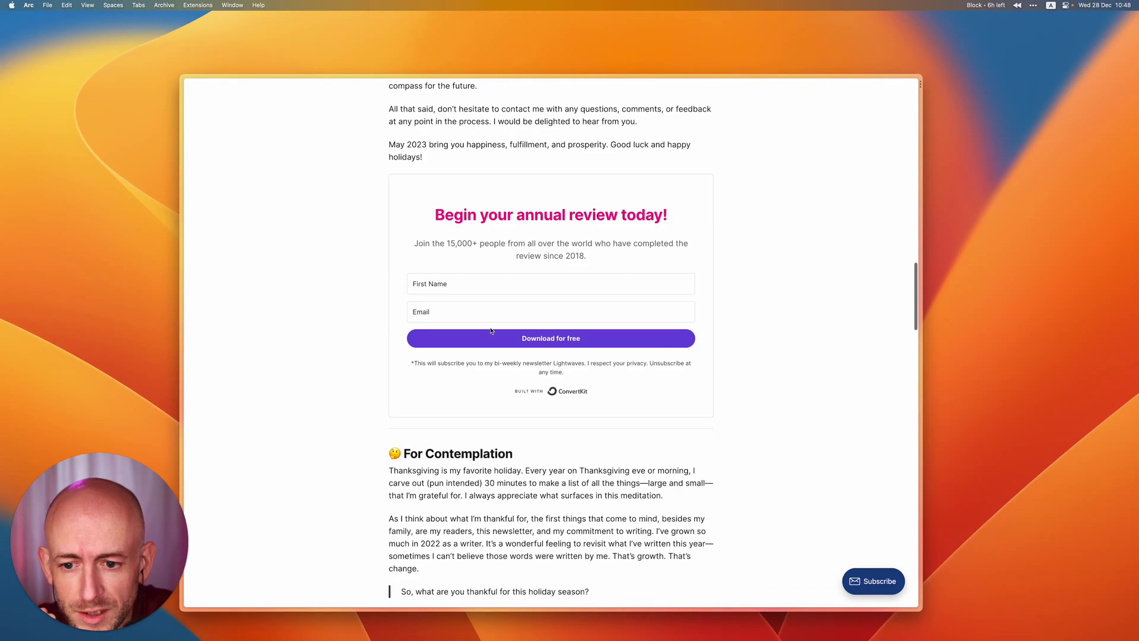
pyautogui.press('super+Up')
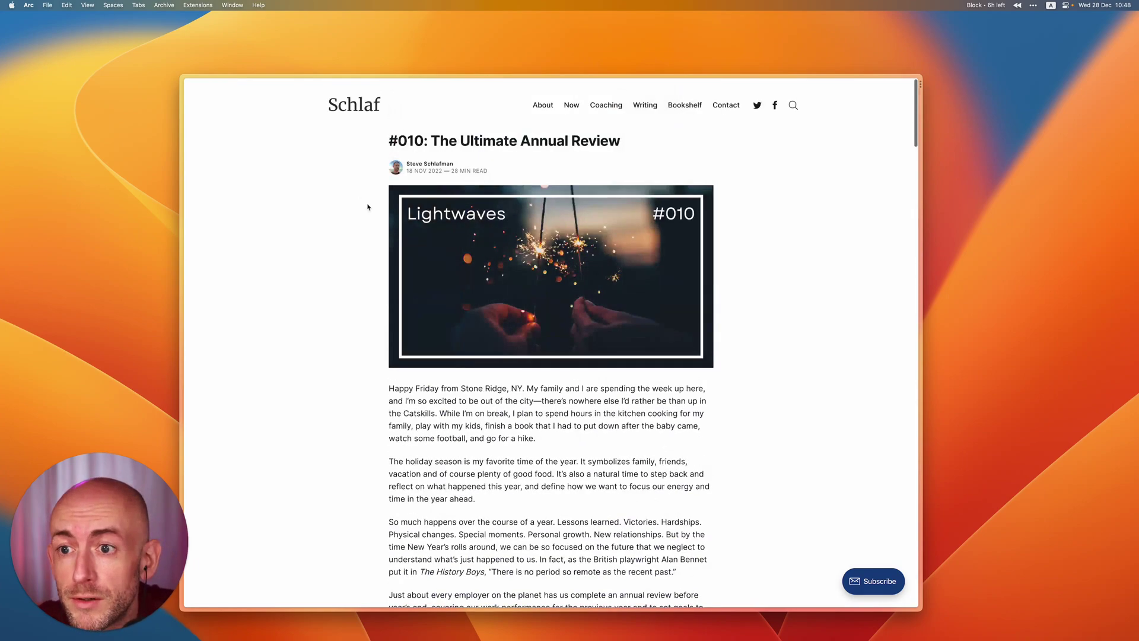
# Return to Tana and open the Ultimate Annual Review page
pyautogui.moveTo(183, 118)
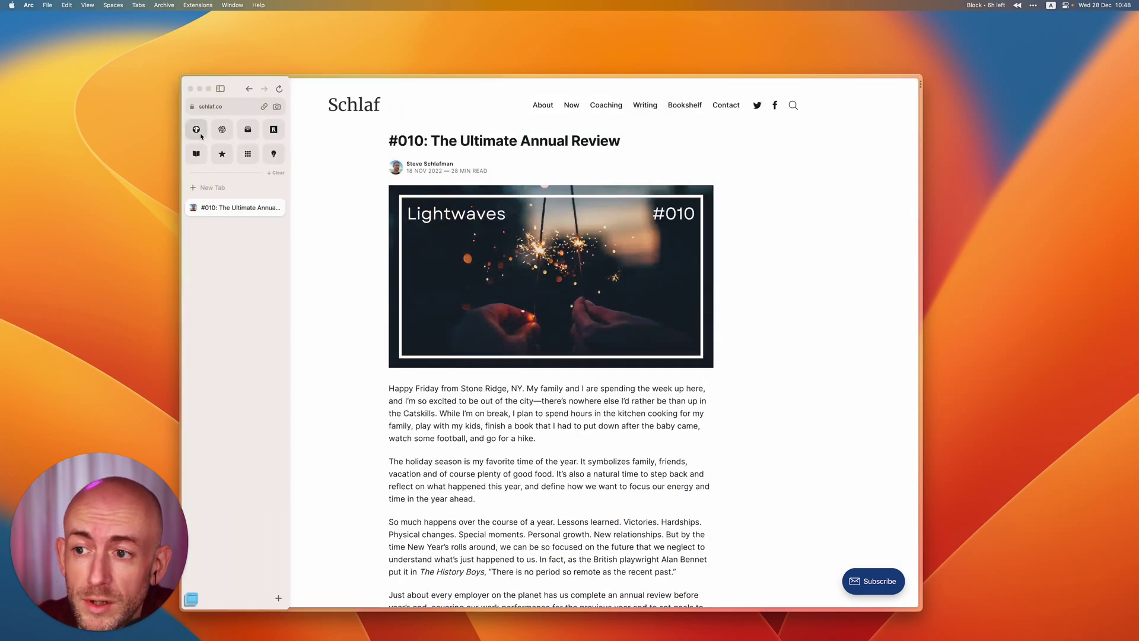
pyautogui.click(200, 135)
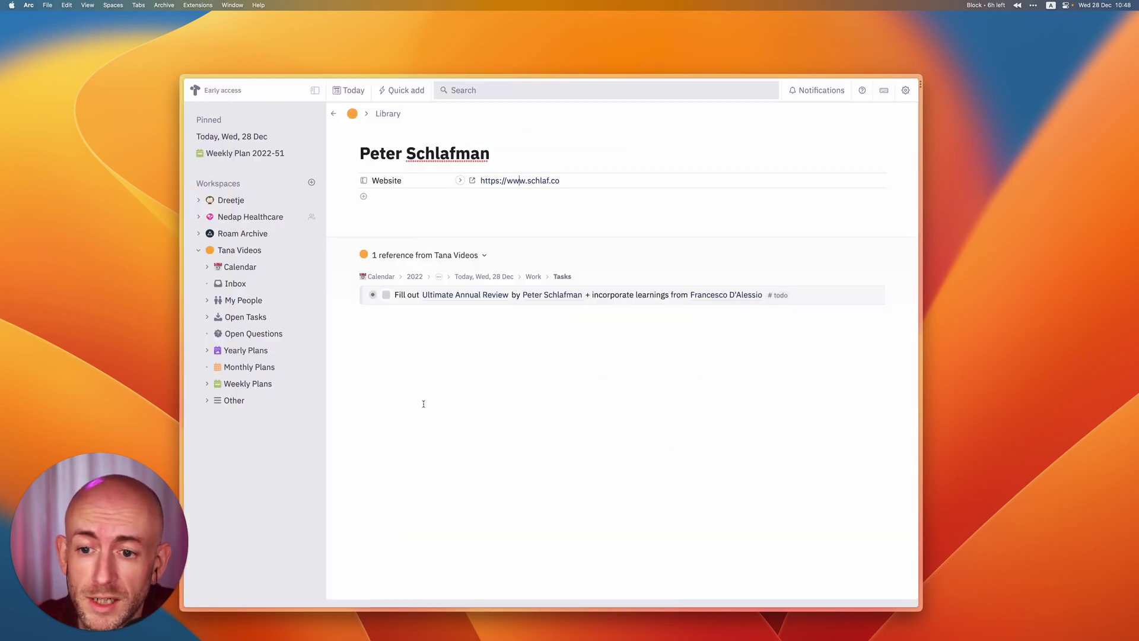
pyautogui.click(472, 297)
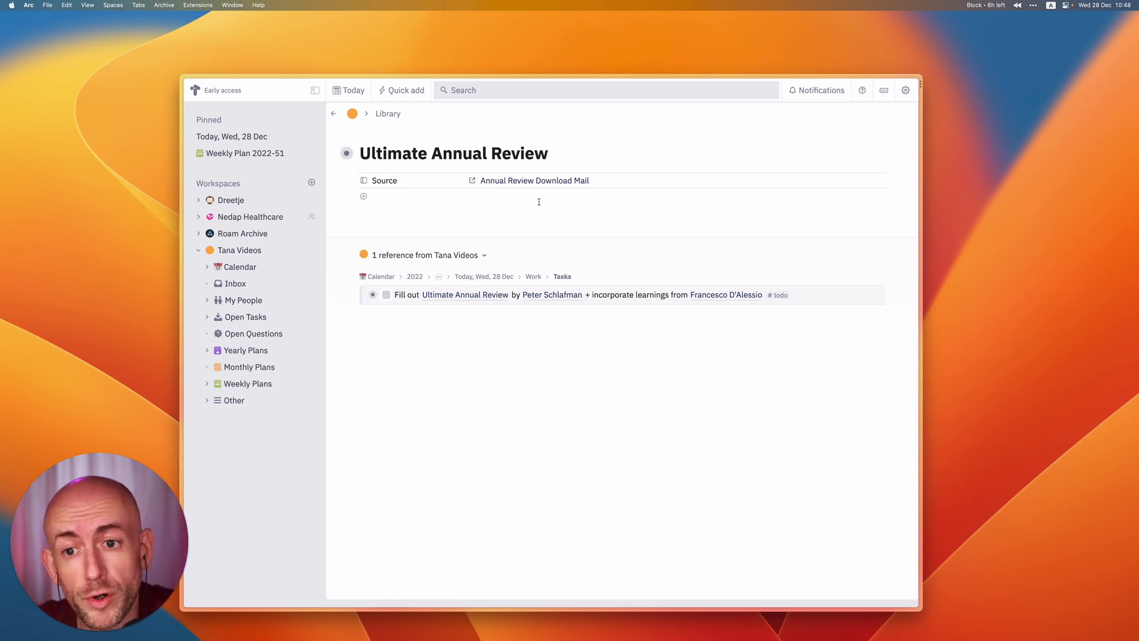
# Follow the download email's shared Drive folder link and open the UAR 22 Google Doc Template
pyautogui.click(539, 181)
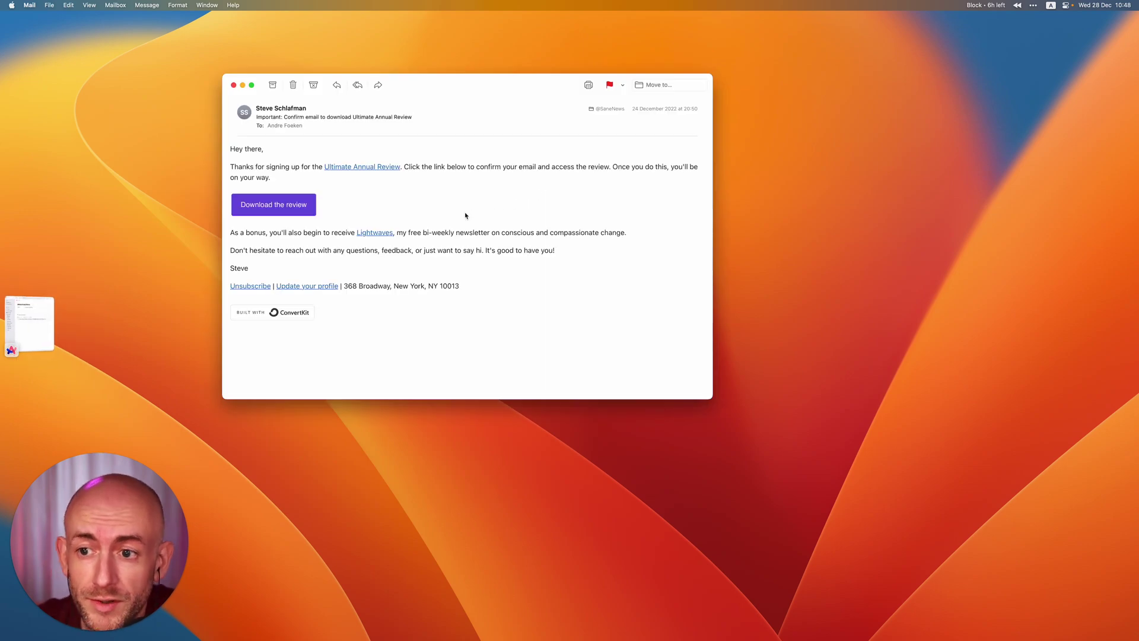
pyautogui.click(280, 212)
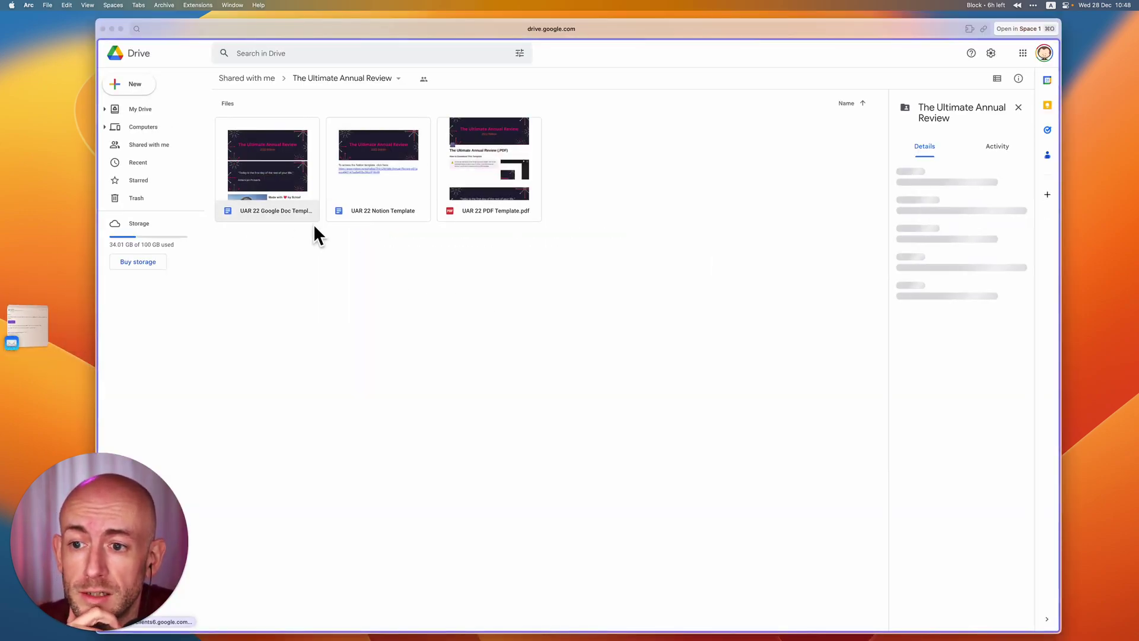
pyautogui.click(254, 214)
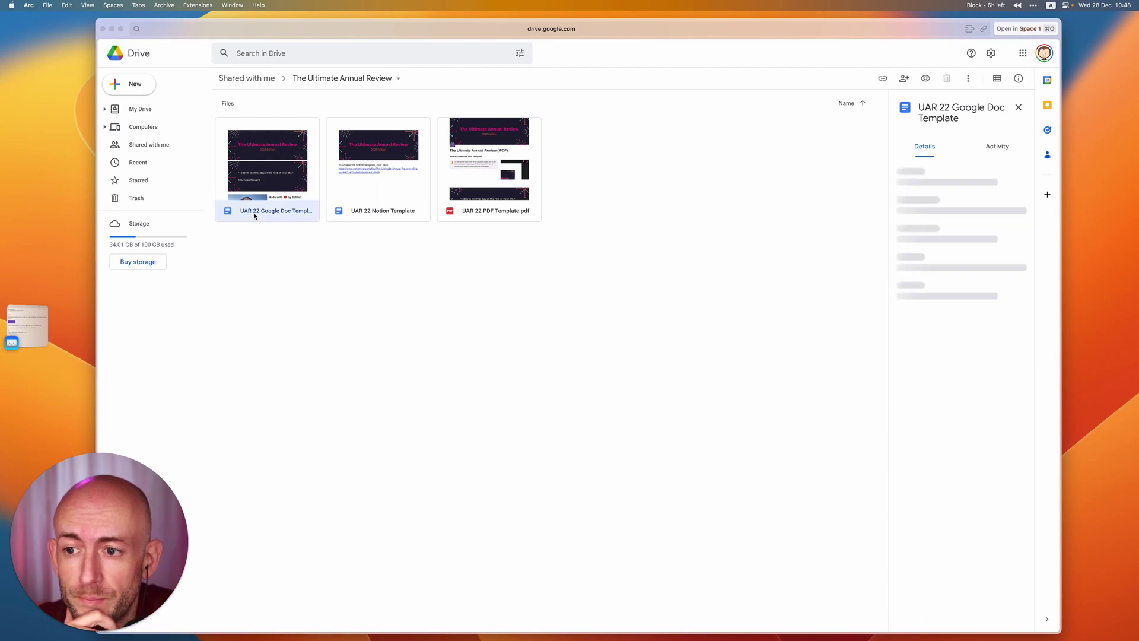
pyautogui.doubleClick(267, 188)
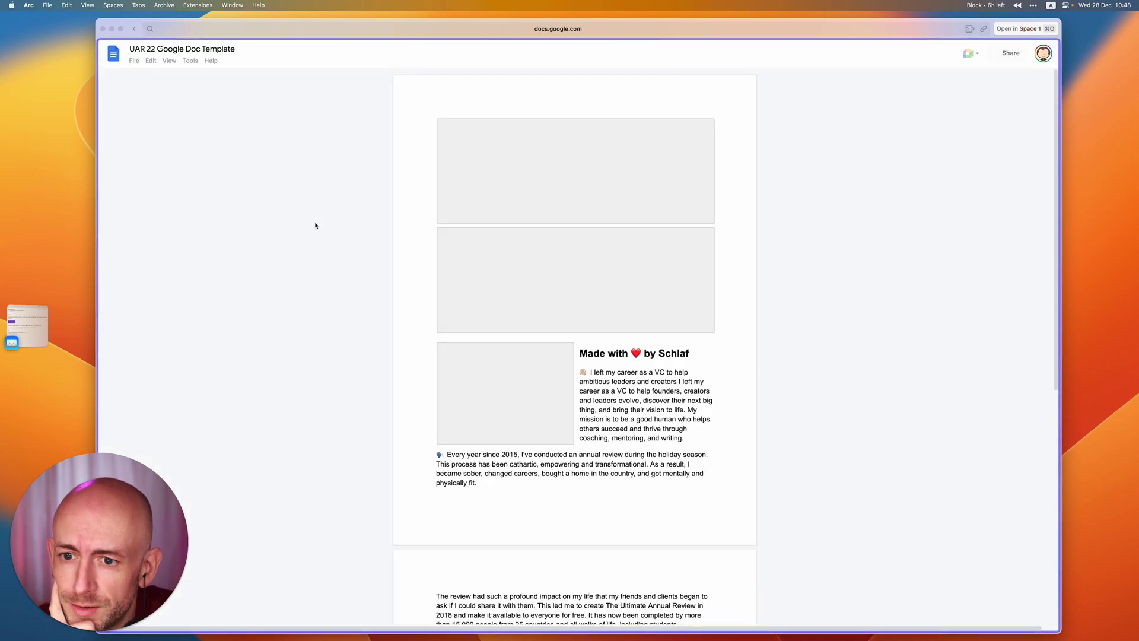
# Scroll through the UAR 22 template past Step 1's timeline and the Step 2 reflection questions
pyautogui.scroll(-4, 621, 462)
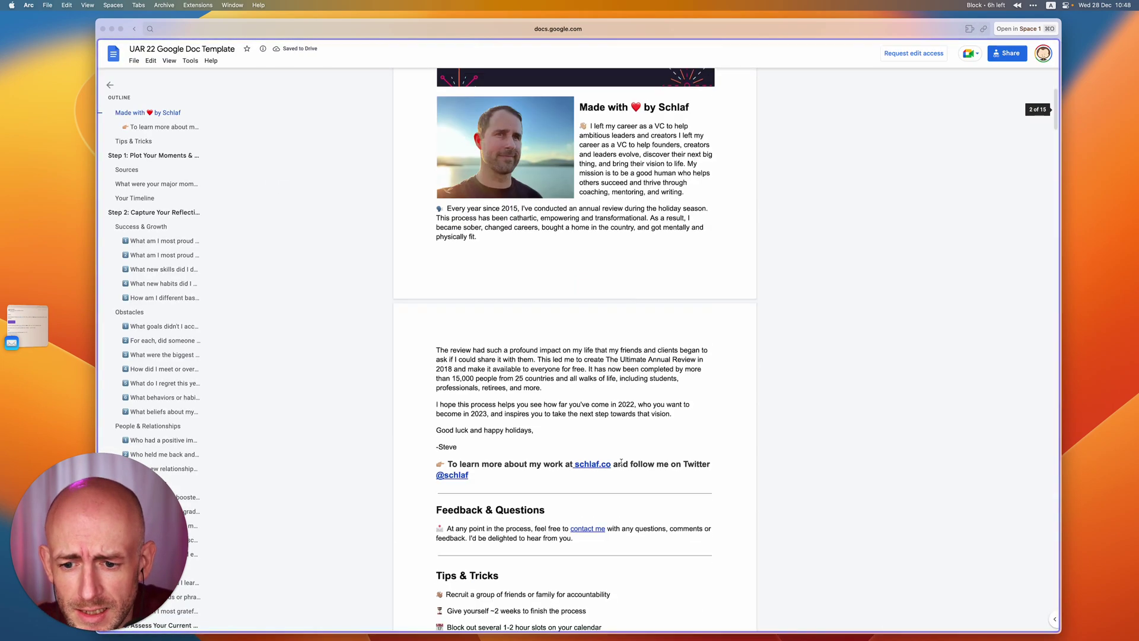
pyautogui.scroll(-7, 621, 462)
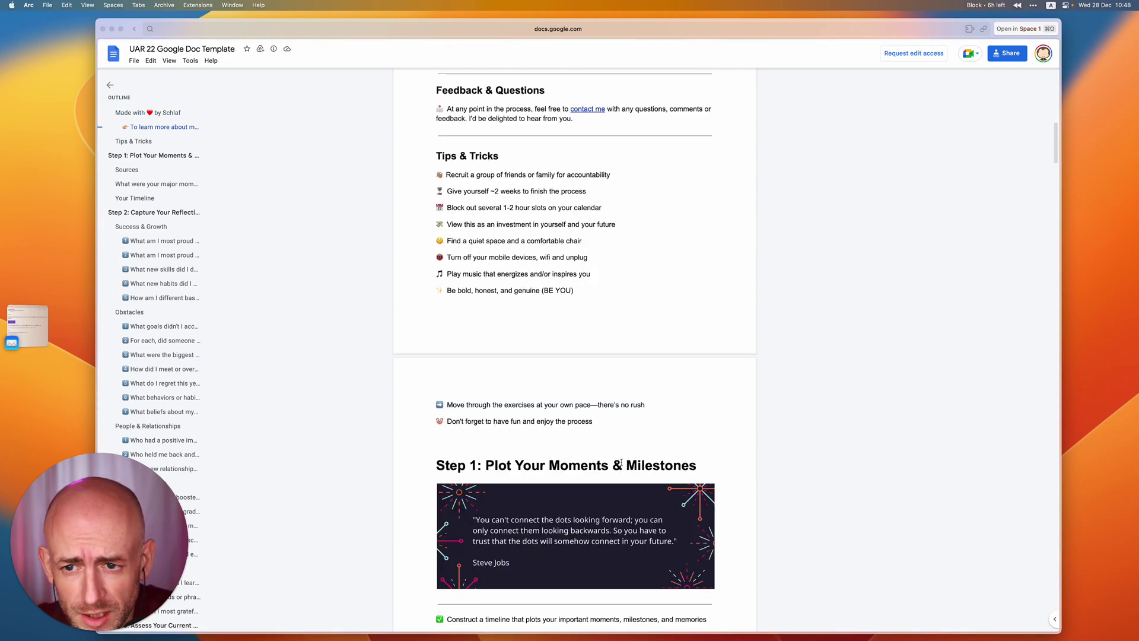
pyautogui.scroll(-12, 621, 462)
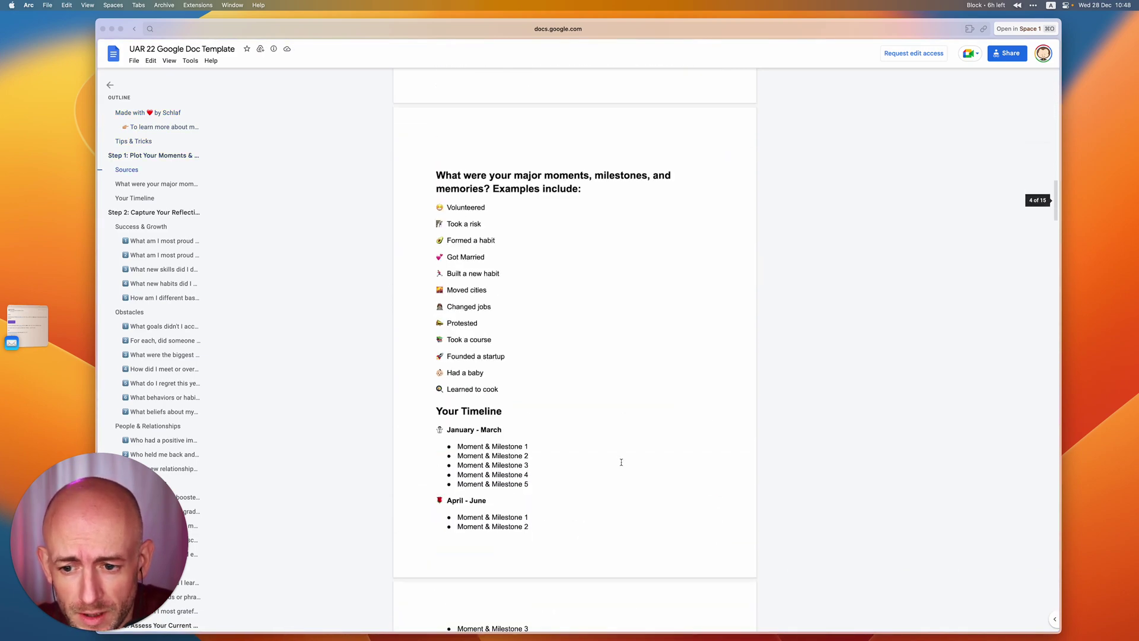
pyautogui.scroll(-9, 621, 462)
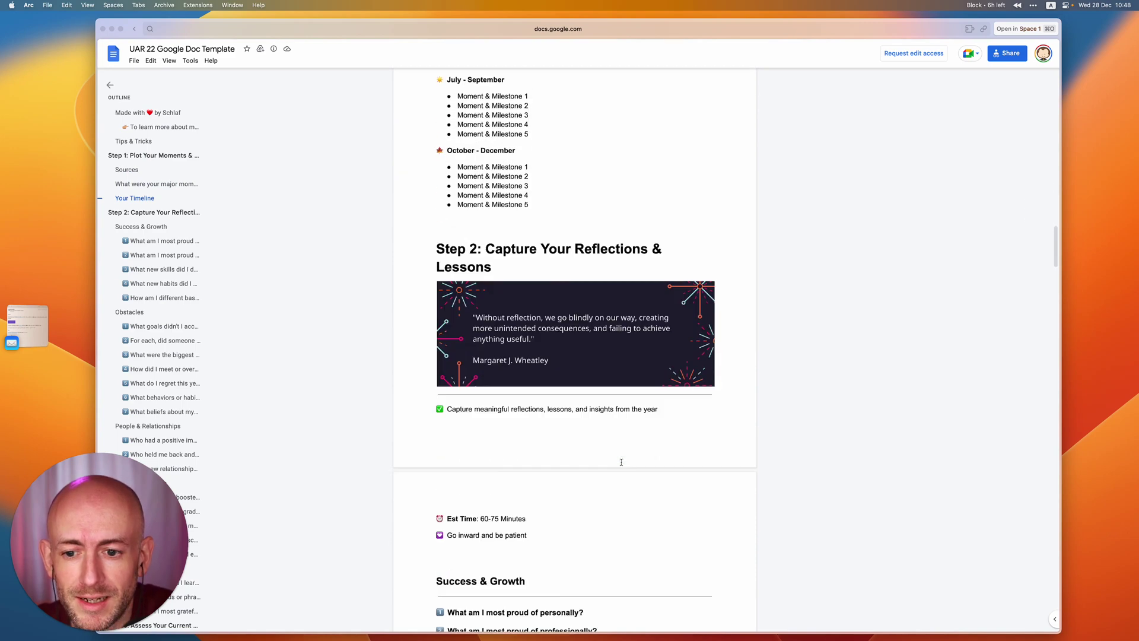
pyautogui.scroll(-6, 621, 462)
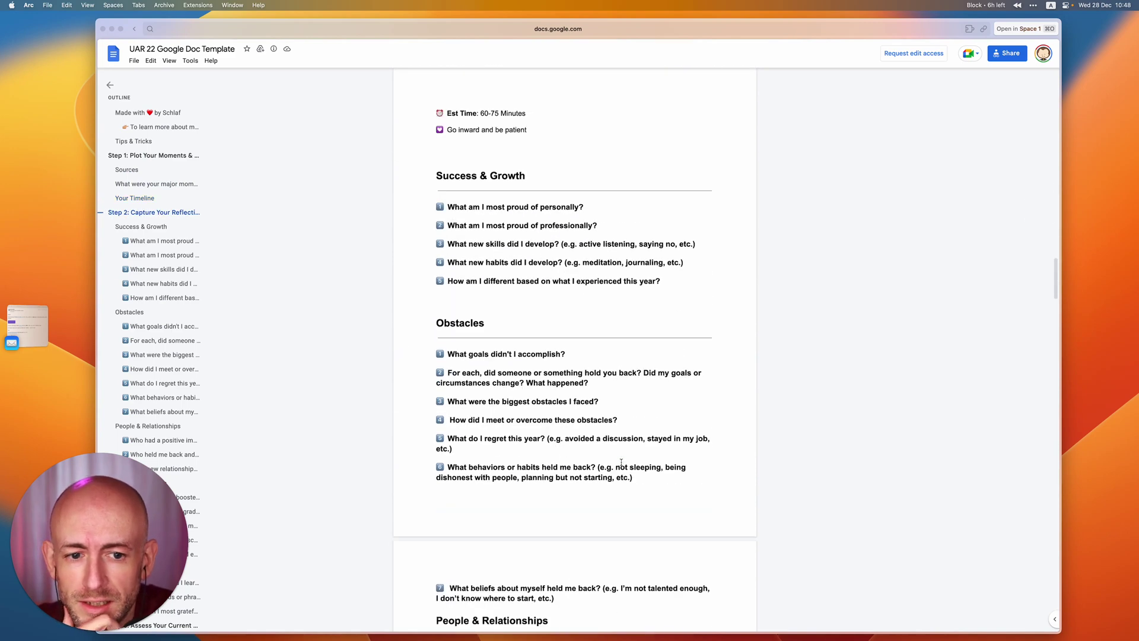
pyautogui.scroll(-2, 622, 462)
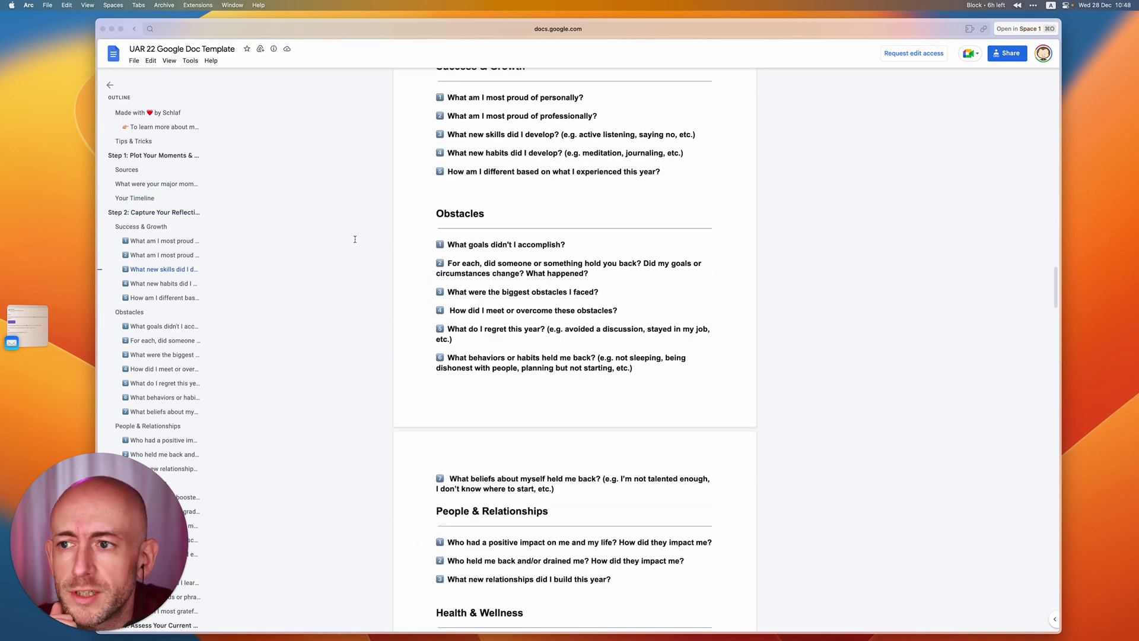
# Bring Tana back to the front and show the Yearly Plans list with Yearly Plan 2022
pyautogui.click(104, 29)
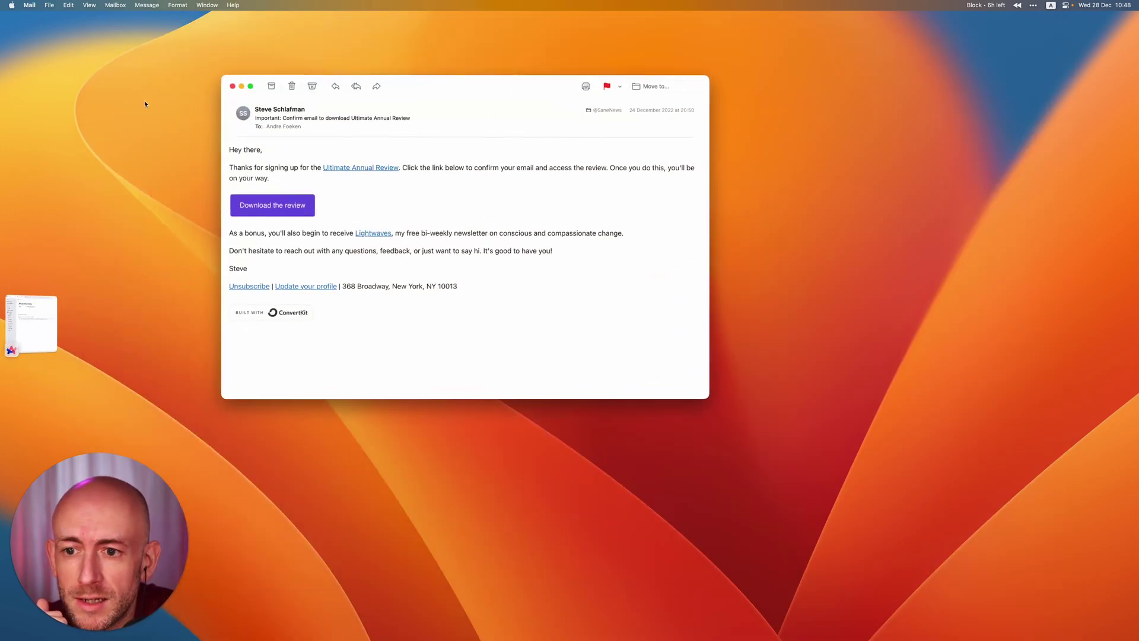
pyautogui.click(29, 333)
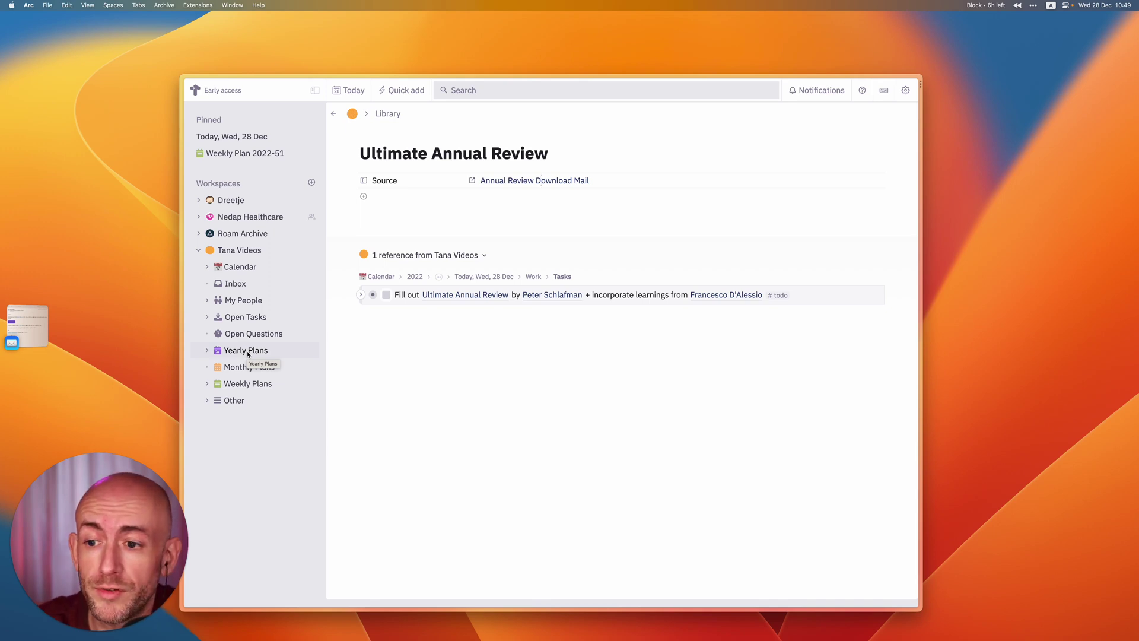
pyautogui.click(248, 353)
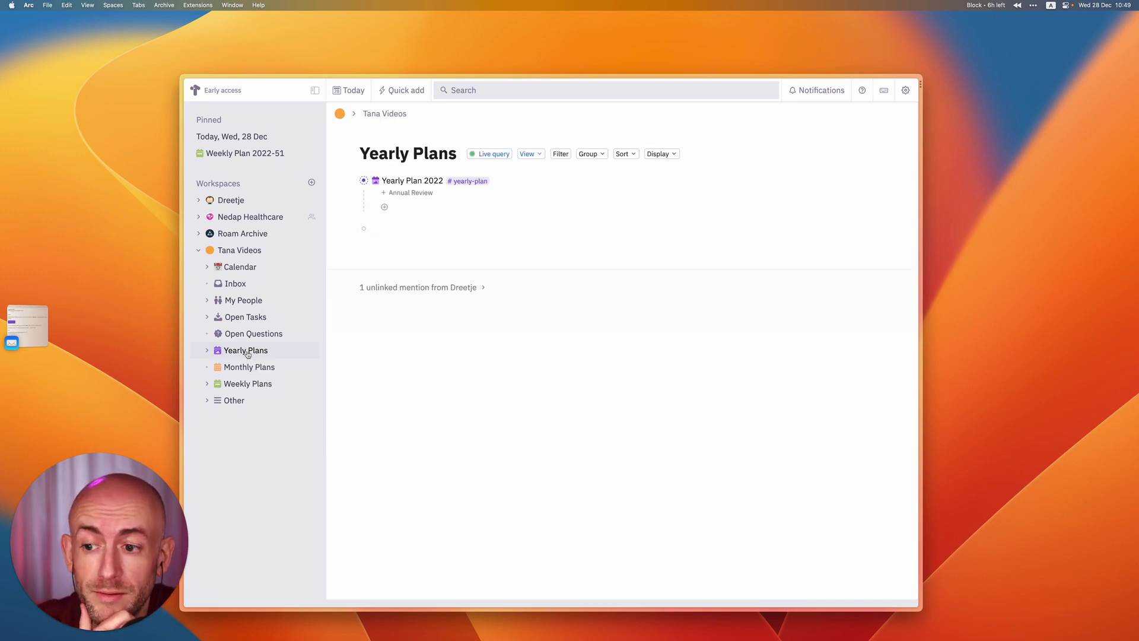
# Enter 'Annual Review 2022' in Yearly Plan 2022's Annual Review field, tagged #annual-review
pyautogui.click(426, 193)
pyautogui.press('shift')
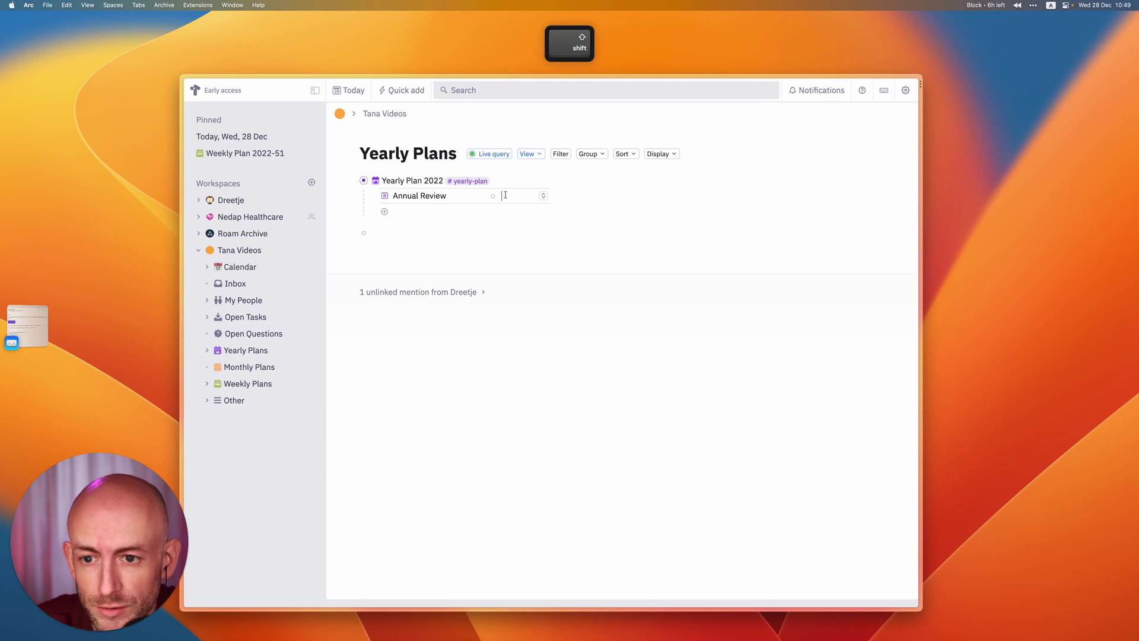
pyautogui.write('Annual')
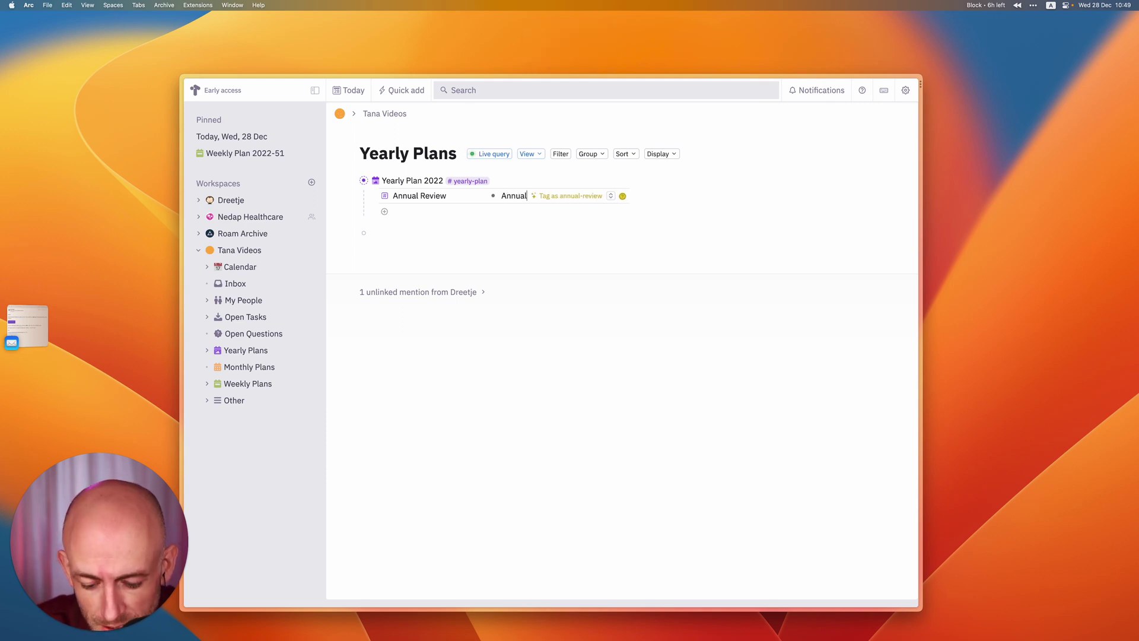
pyautogui.write(' Review 2')
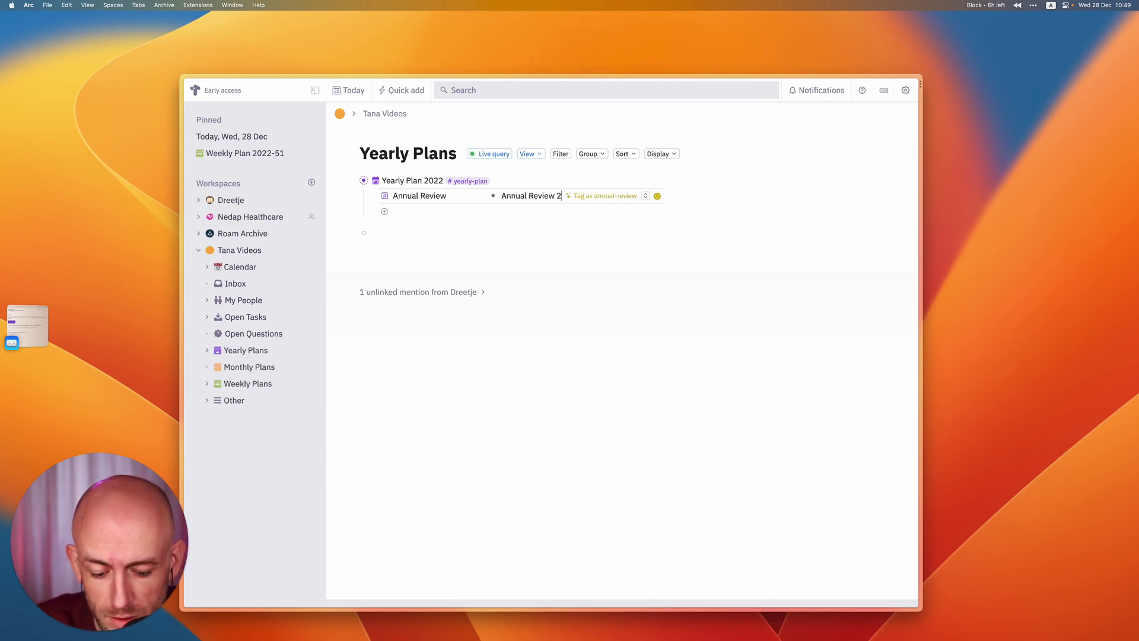
pyautogui.write('022')
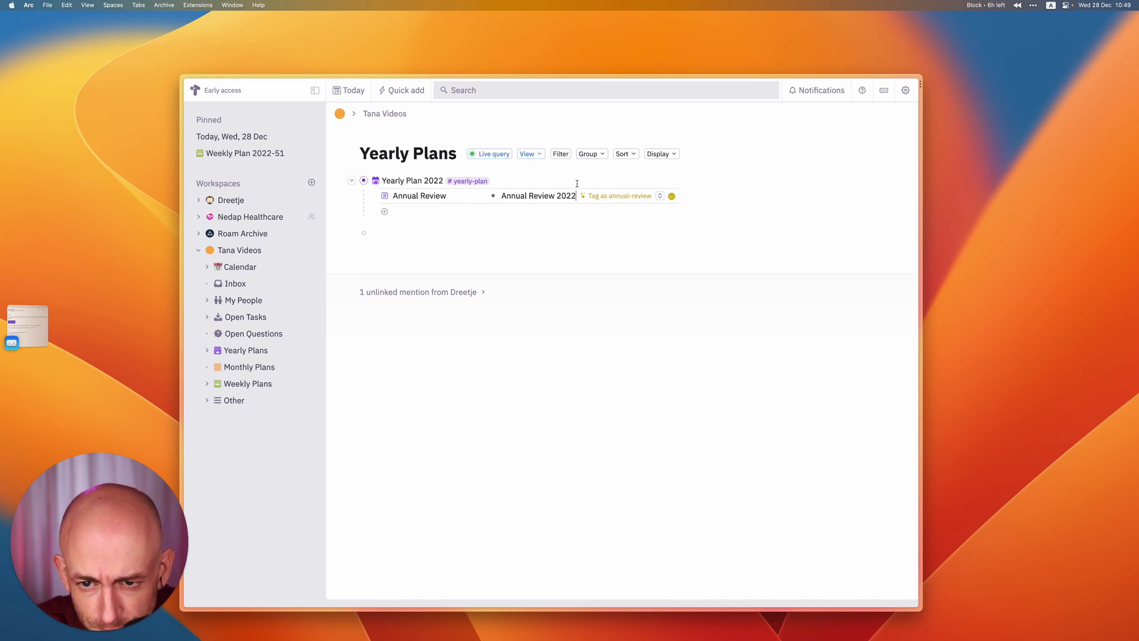
pyautogui.press('Tab')
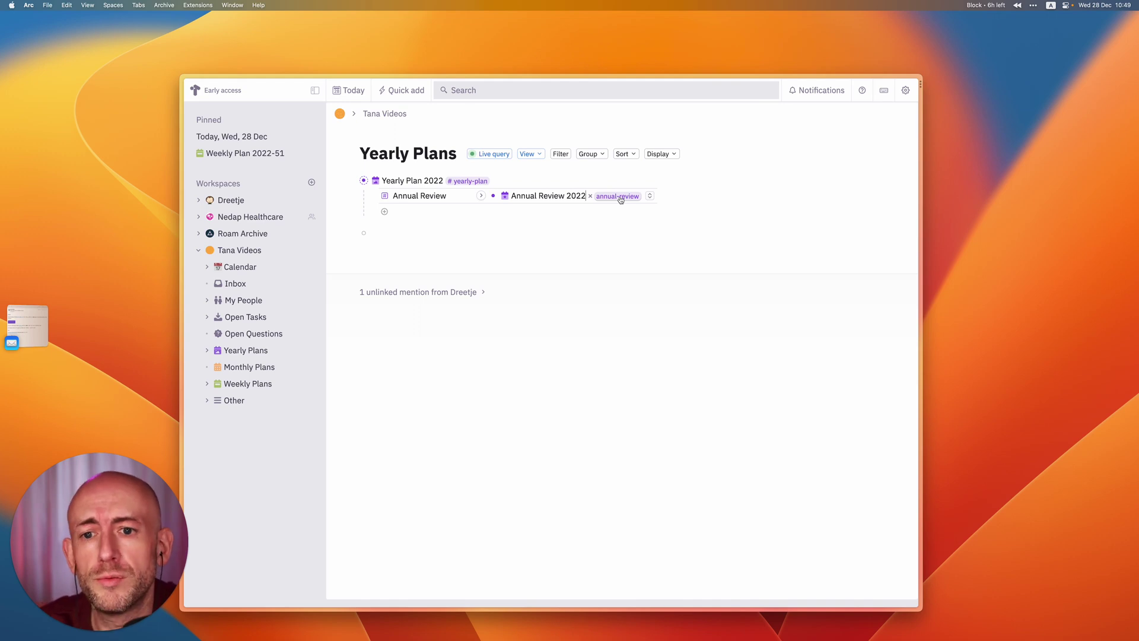
# Zoom into Annual Review 2022, peek at Moment and Milestones, then unfold Reflection and Lessons
pyautogui.click(494, 196)
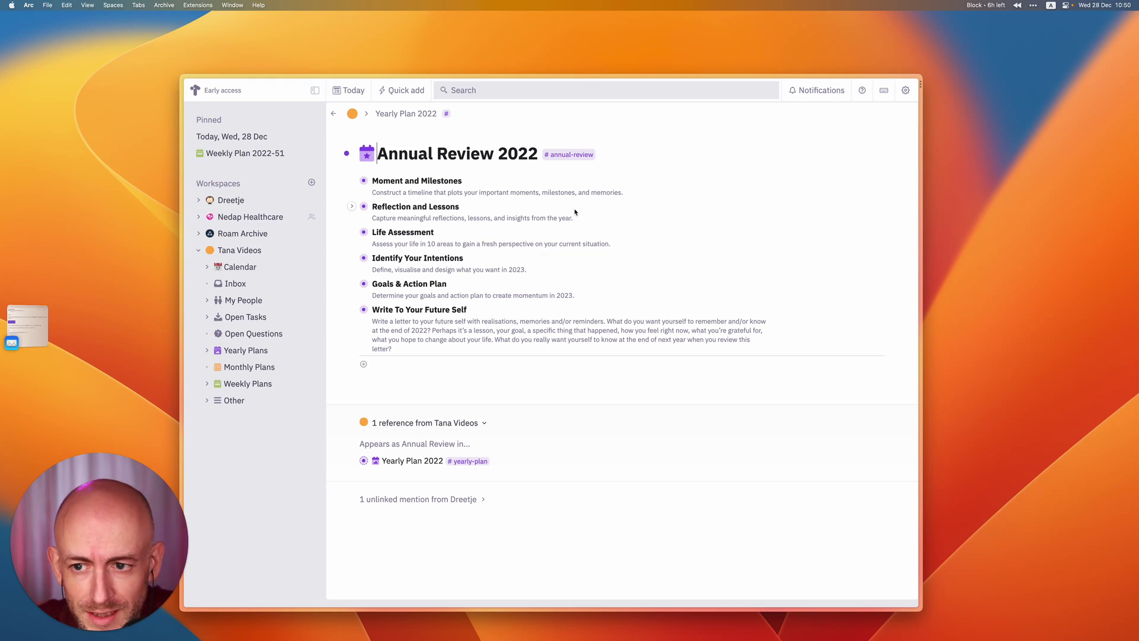
pyautogui.click(352, 180)
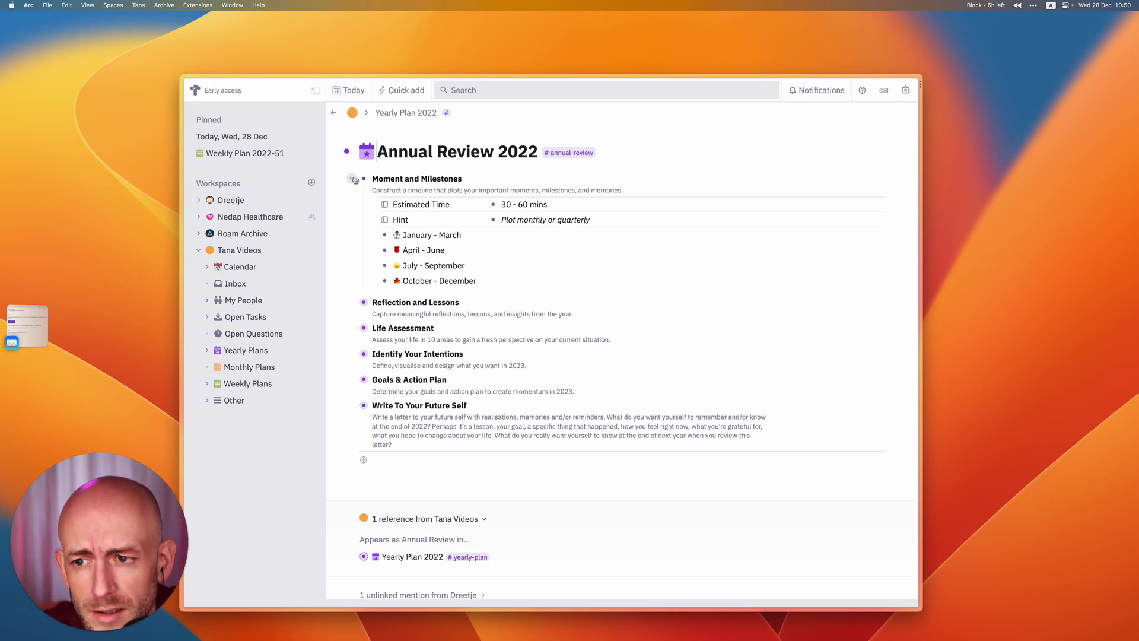
pyautogui.click(354, 179)
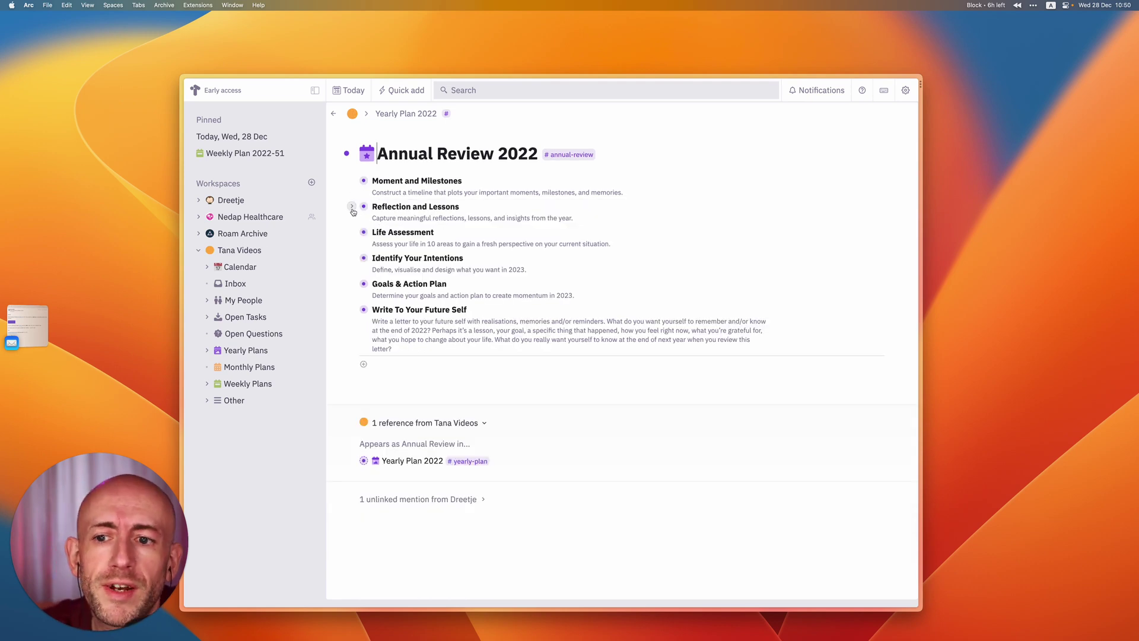
pyautogui.click(351, 206)
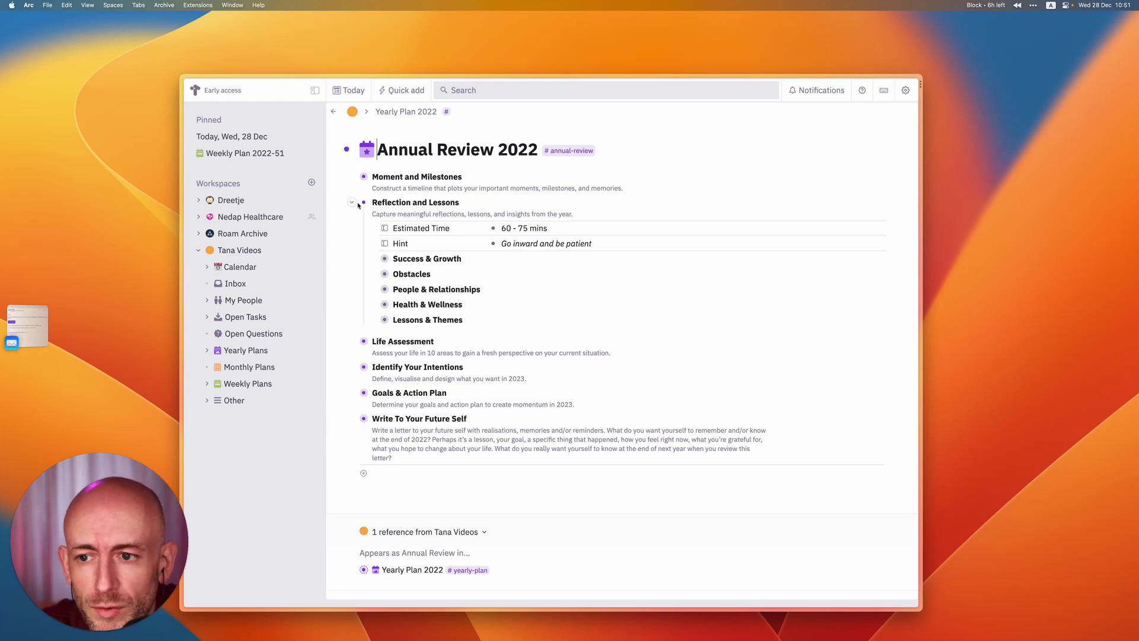
# Expand all subsections under Reflection and Lessons and scroll through their questions
pyautogui.rightClick(364, 202)
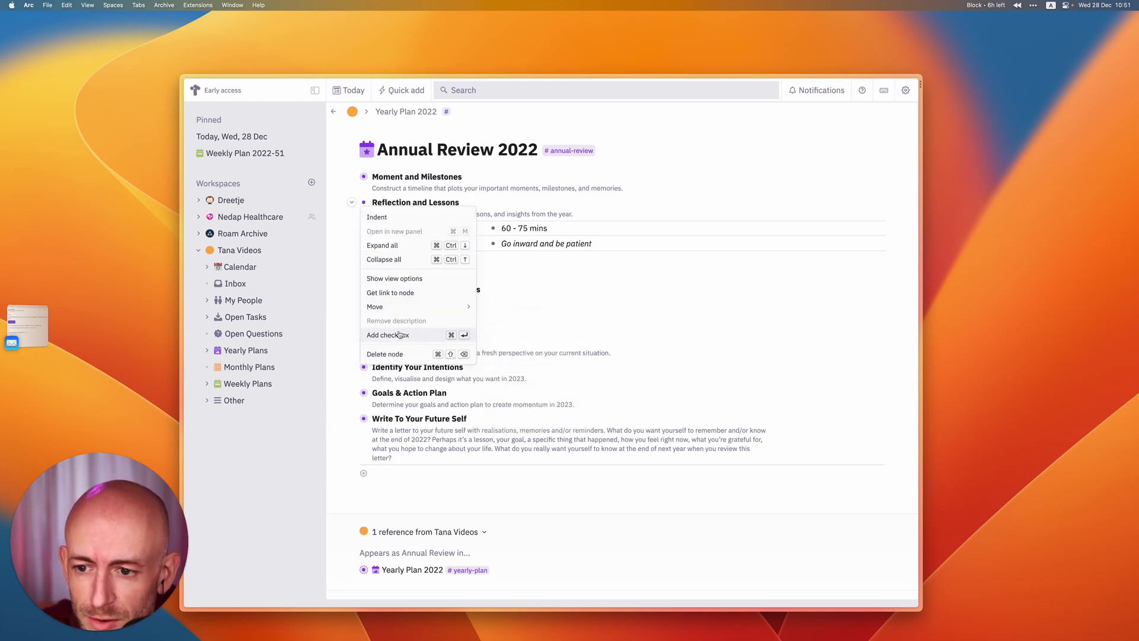
pyautogui.click(389, 246)
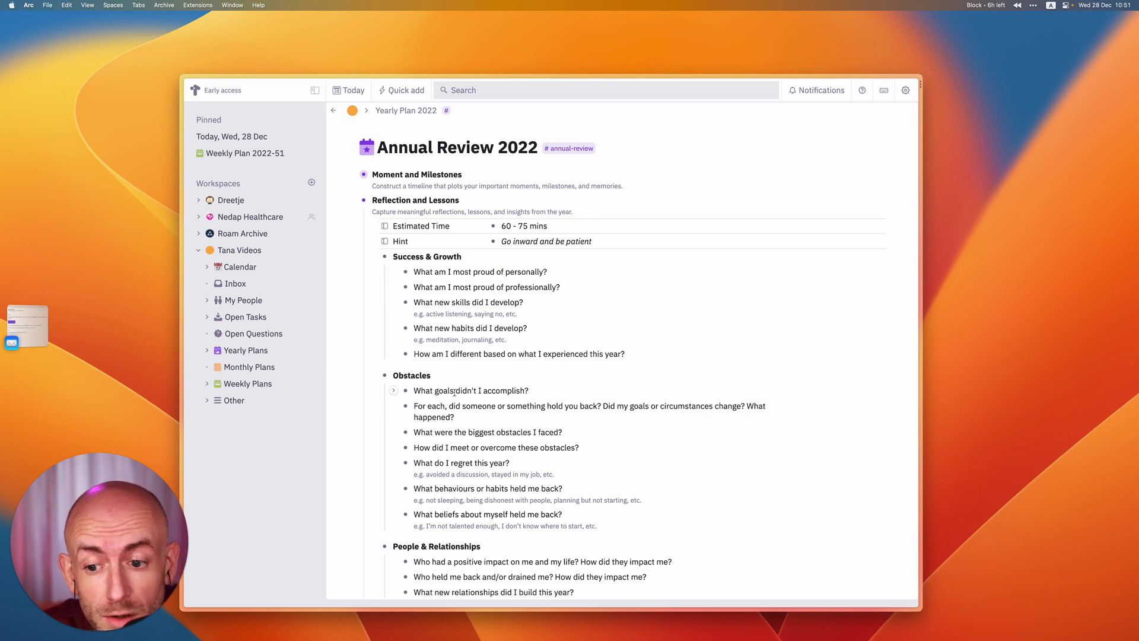
pyautogui.scroll(-4, 434, 471)
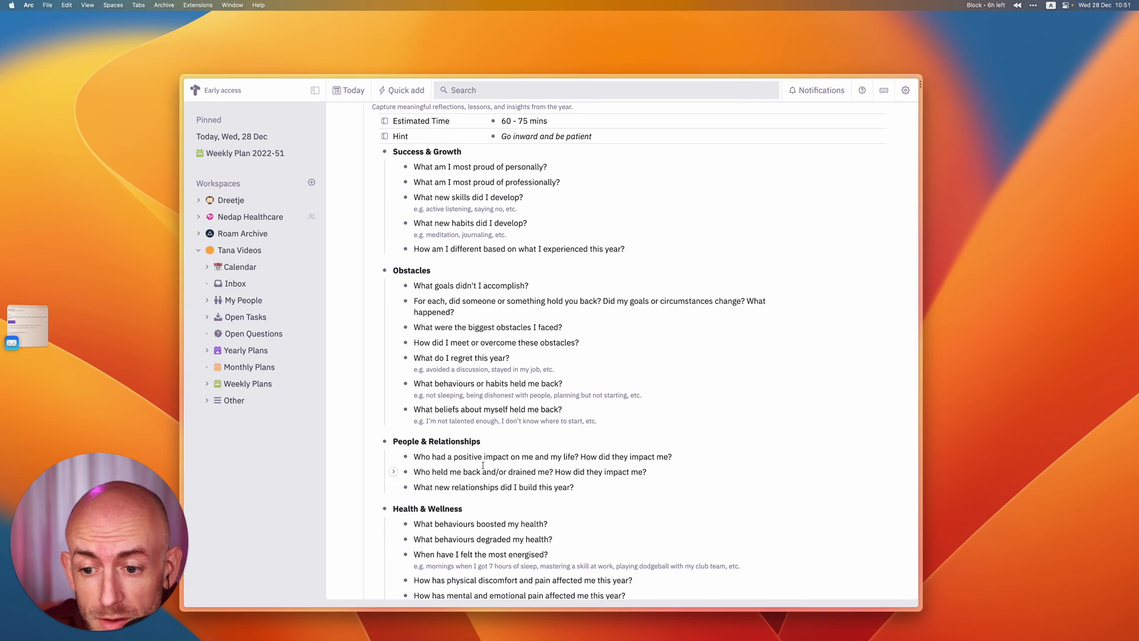
pyautogui.scroll(-3, 493, 467)
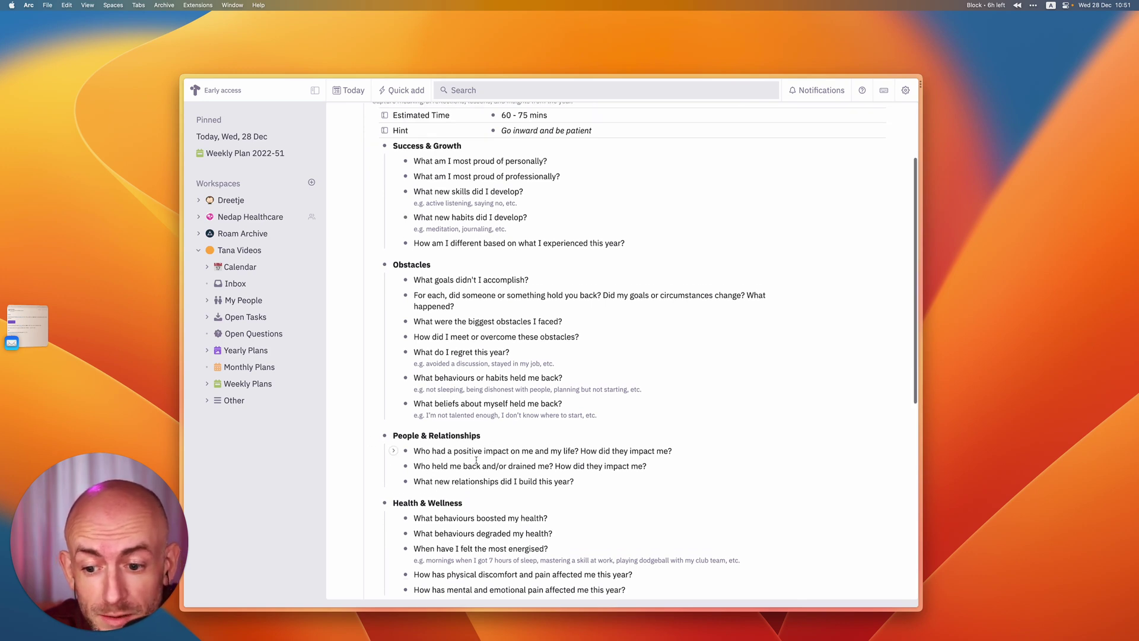
pyautogui.scroll(-3, 505, 503)
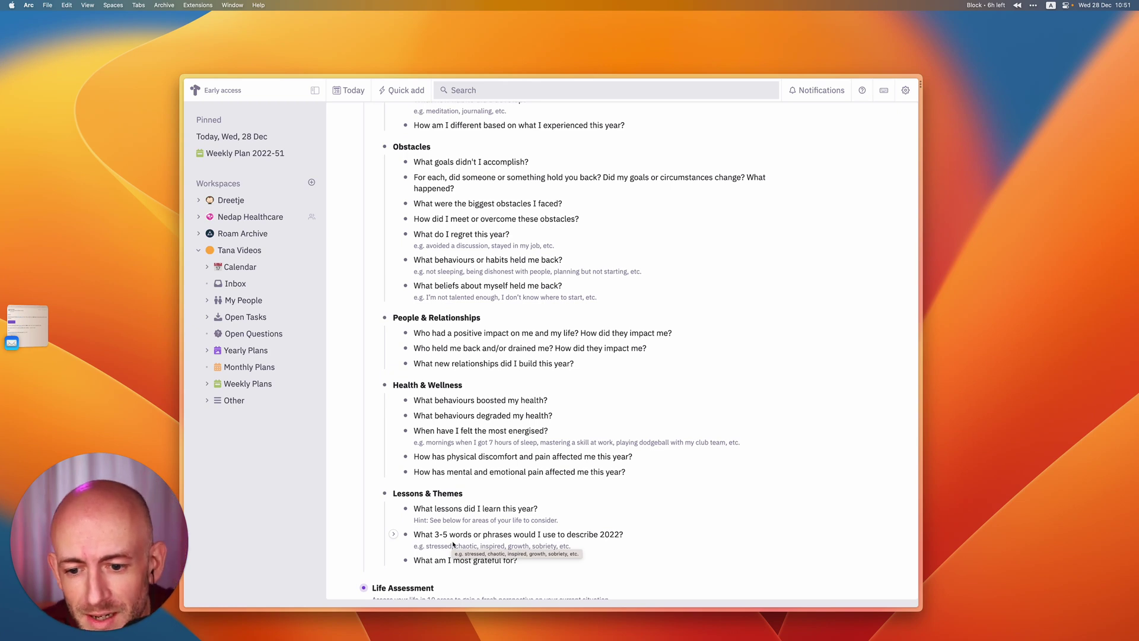
# Edit the year in the 'describe 2022' question, leaving it as 2022
pyautogui.click(619, 534)
pyautogui.press('BackSpace')
pyautogui.write('3')
pyautogui.press('BackSpace')
pyautogui.write('2')
pyautogui.scroll(-5, 593, 491)
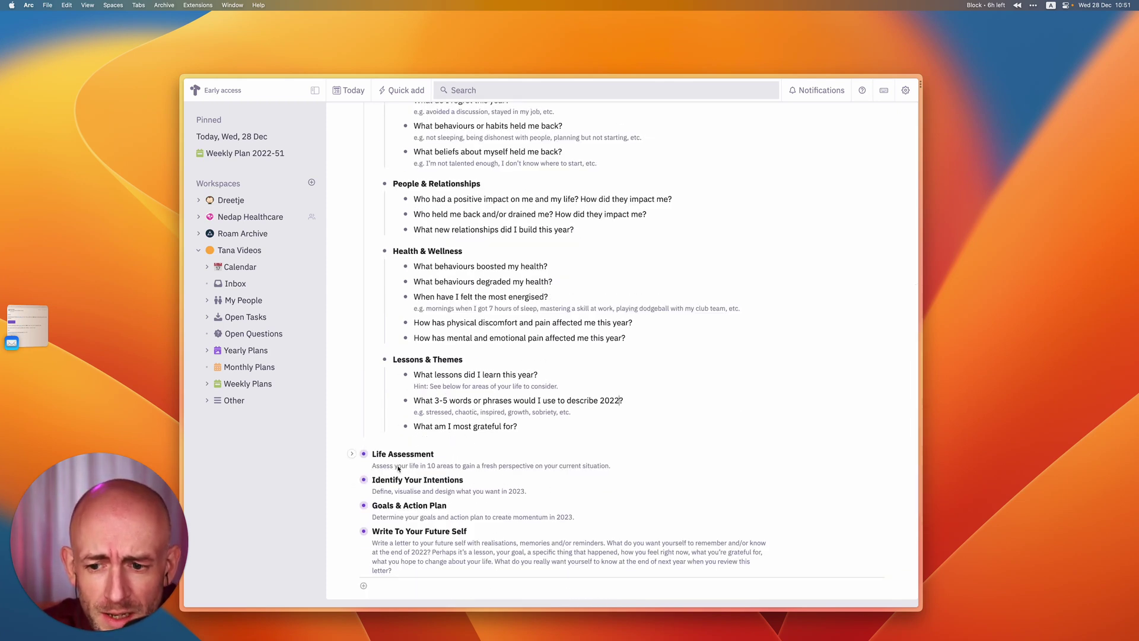
# Unfold Life Assessment, its 12-area Life Dimensions table, and the Reflections questions
pyautogui.click(351, 455)
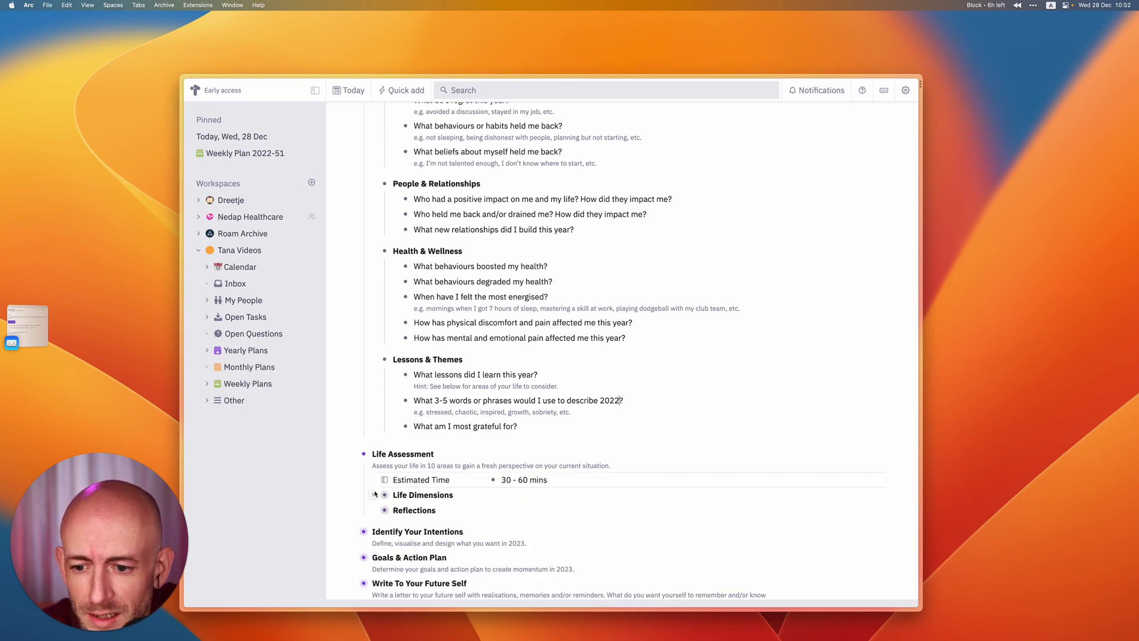
pyautogui.click(373, 496)
pyautogui.scroll(-8, 452, 260)
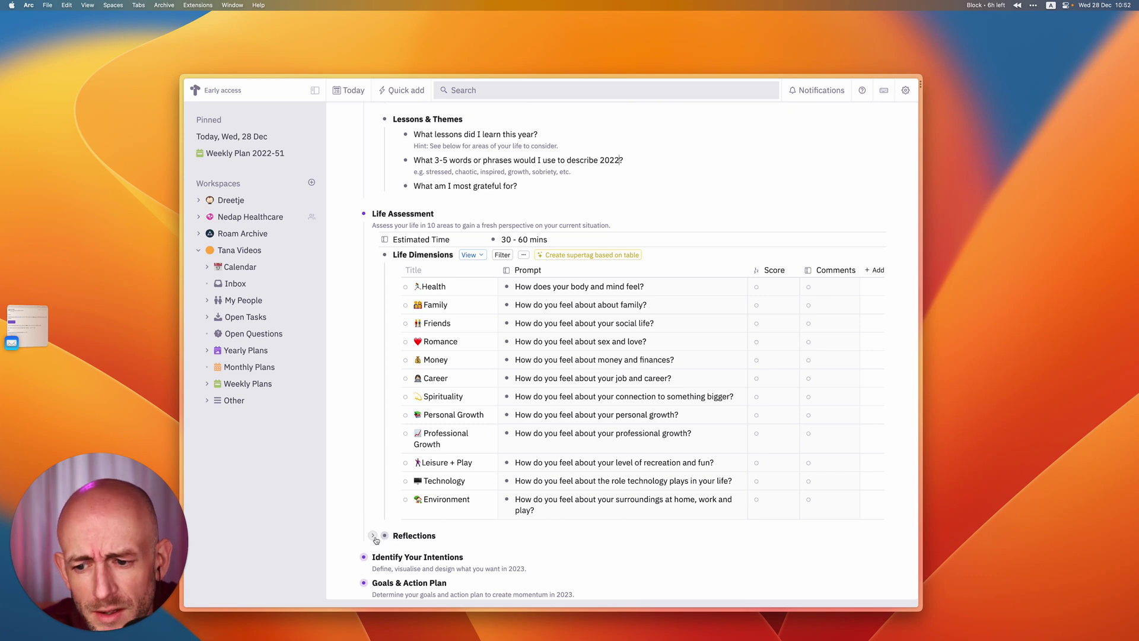
pyautogui.click(373, 536)
pyautogui.scroll(-3, 375, 540)
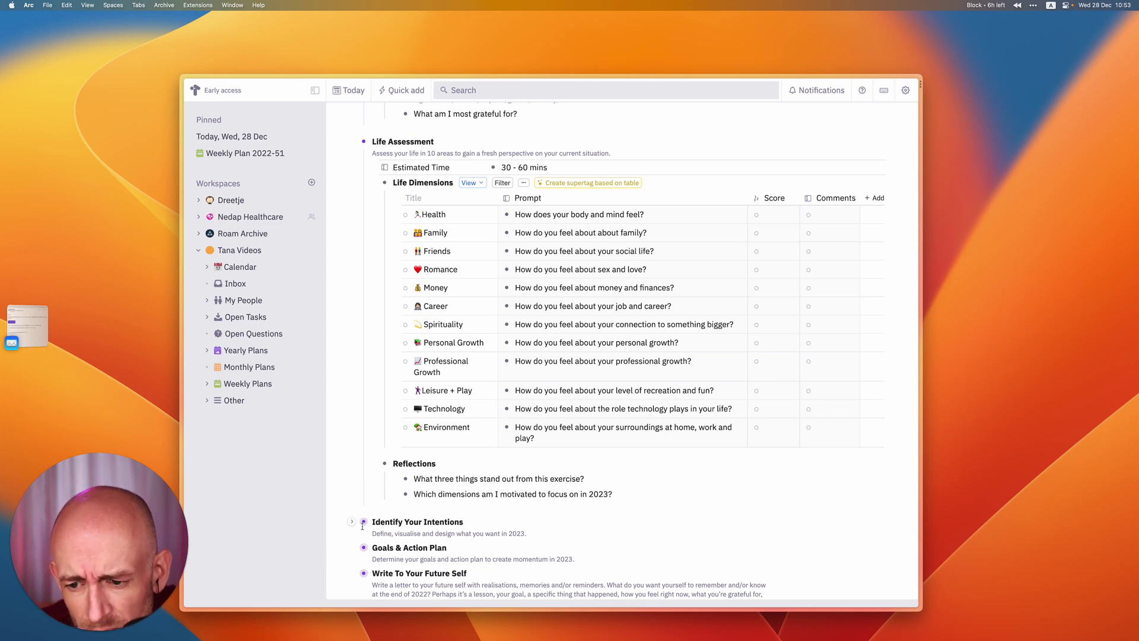
# Unfold Identify Your Intentions and Creating Awareness, then expand all its subsections
pyautogui.scroll(-1, 362, 526)
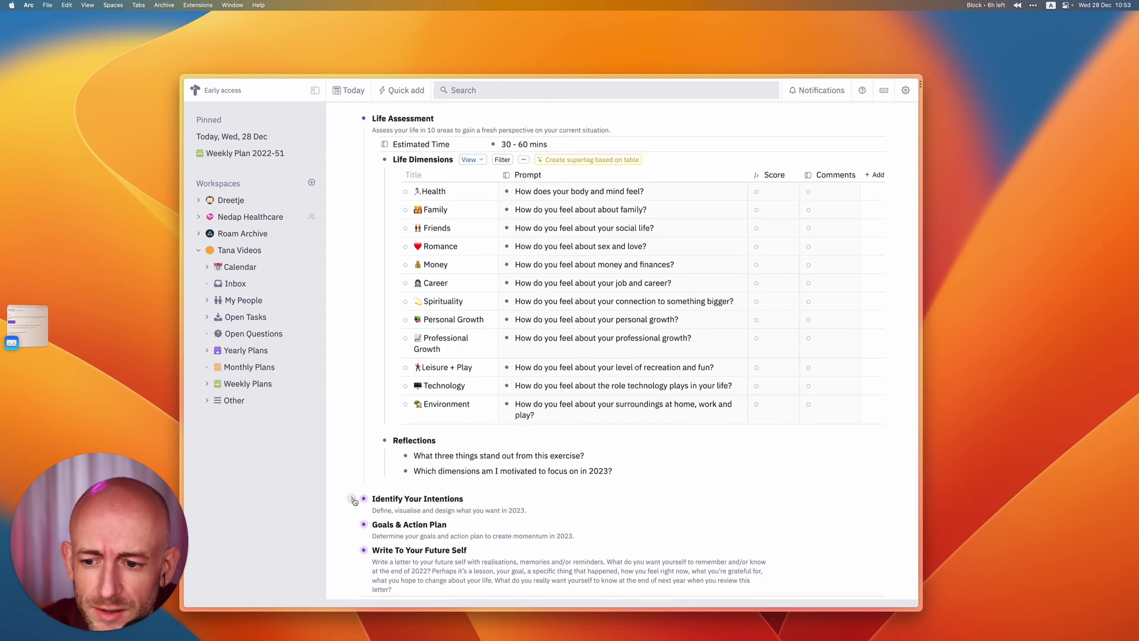
pyautogui.click(354, 502)
pyautogui.scroll(-5, 373, 451)
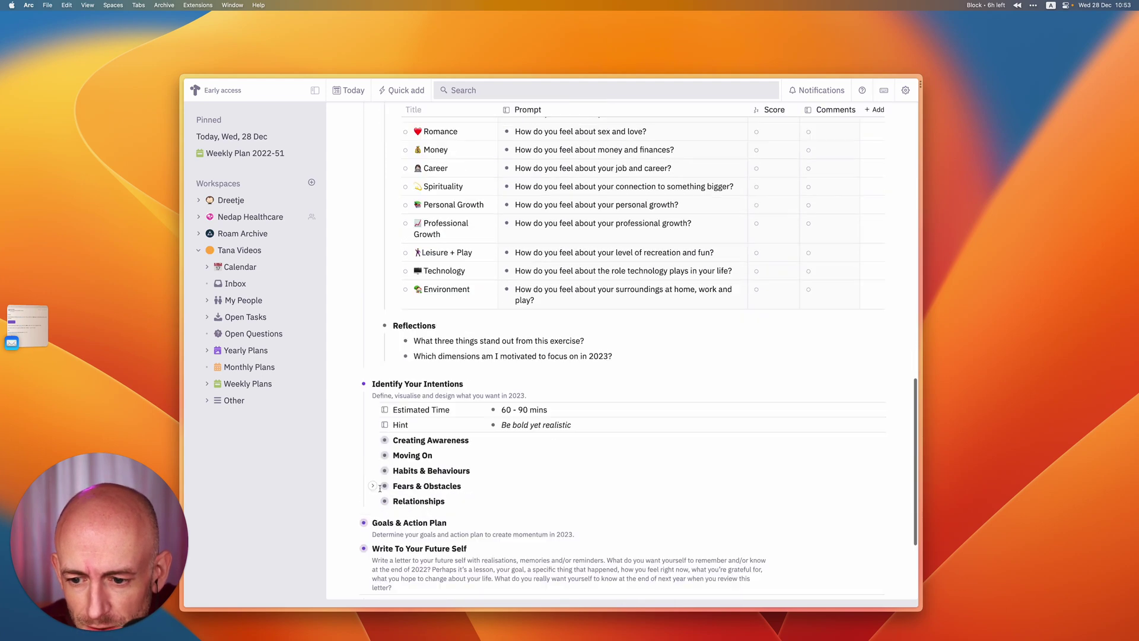
pyautogui.click(374, 441)
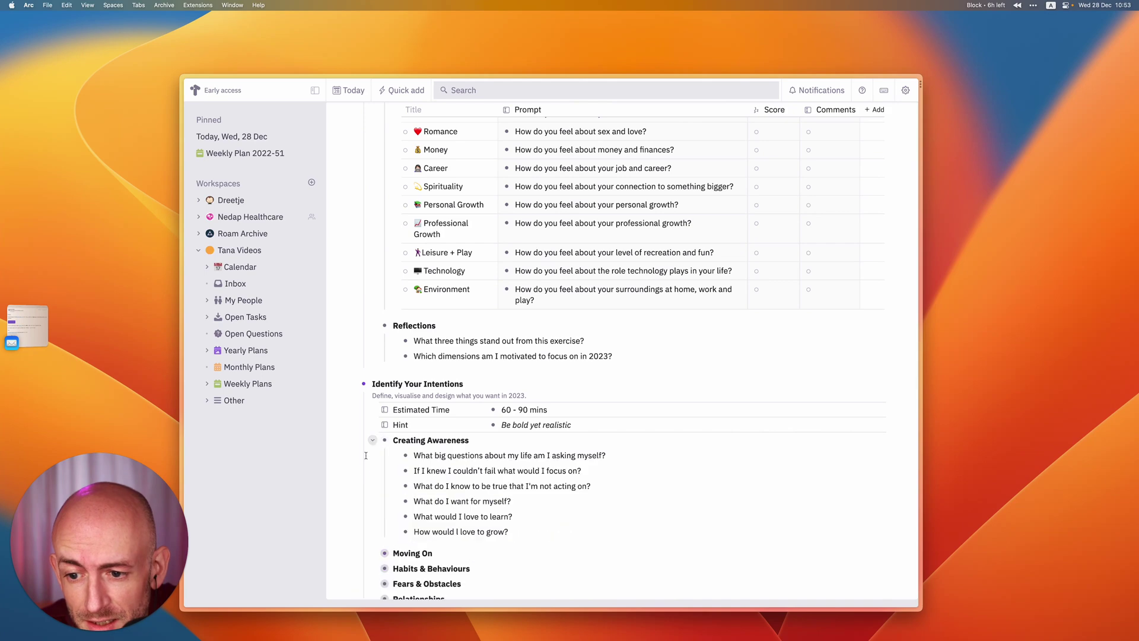
pyautogui.rightClick(363, 385)
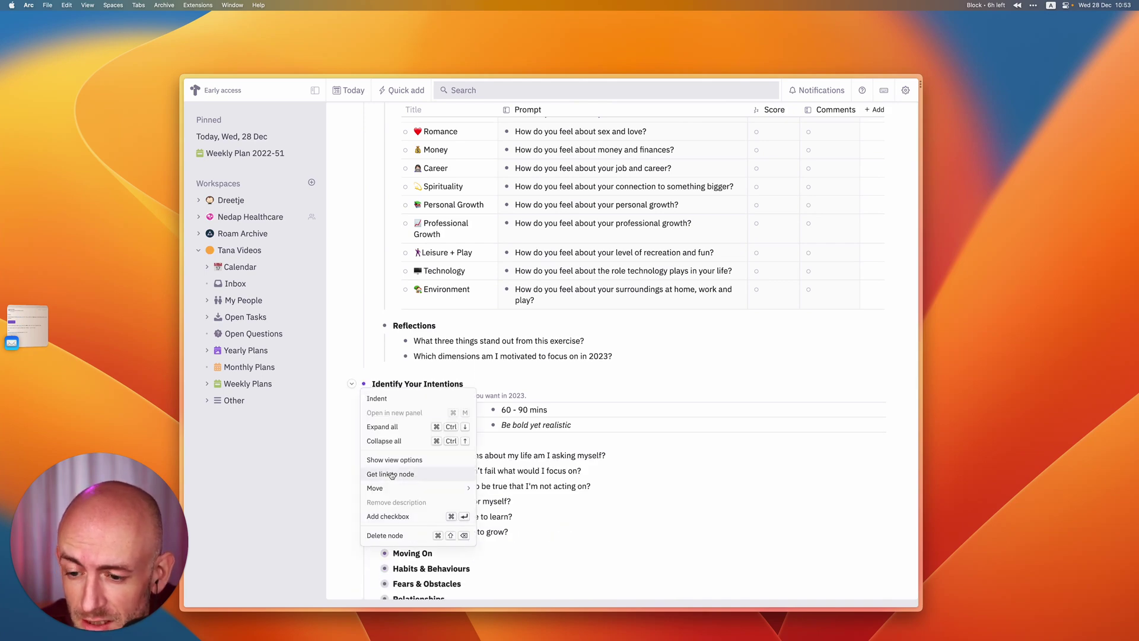
pyautogui.click(397, 426)
pyautogui.scroll(-3, 442, 356)
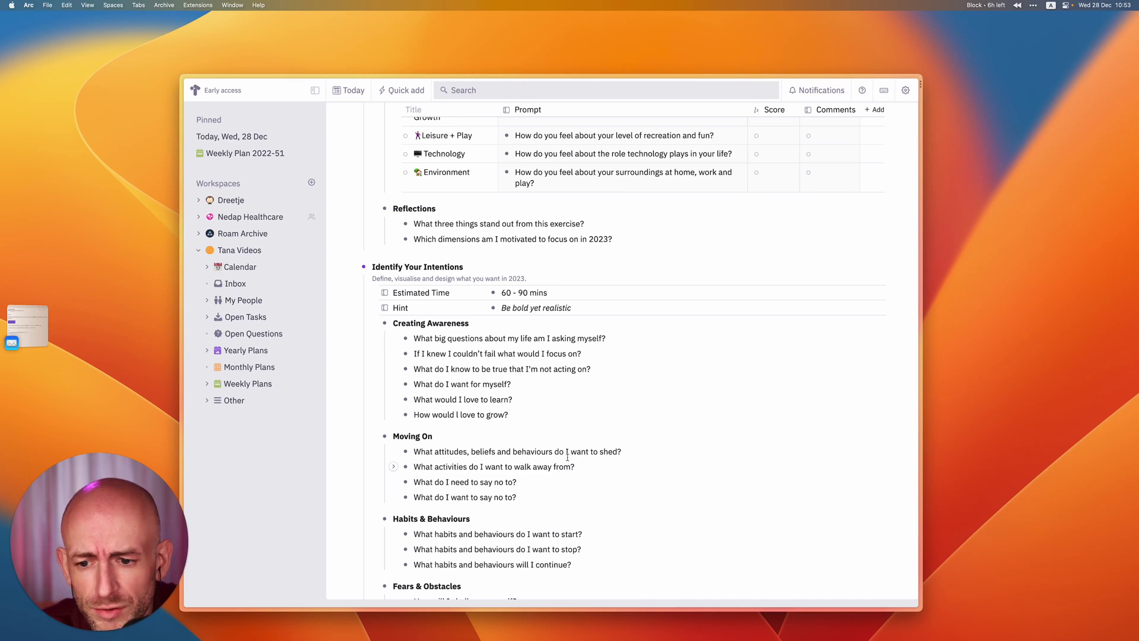
pyautogui.scroll(-1, 567, 457)
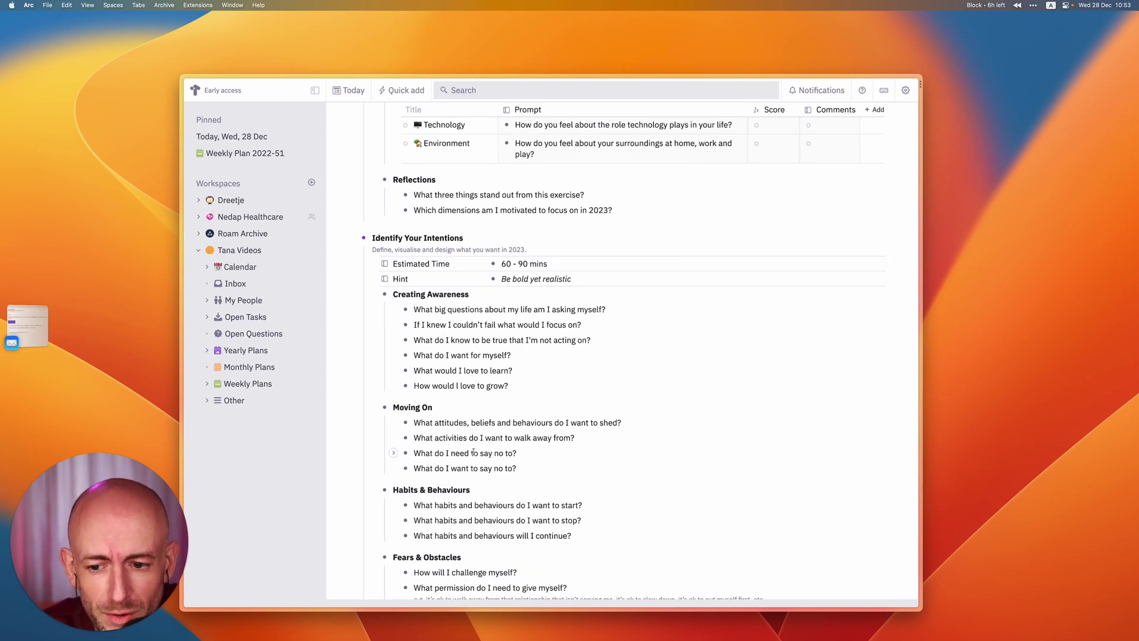
pyautogui.scroll(-4, 474, 452)
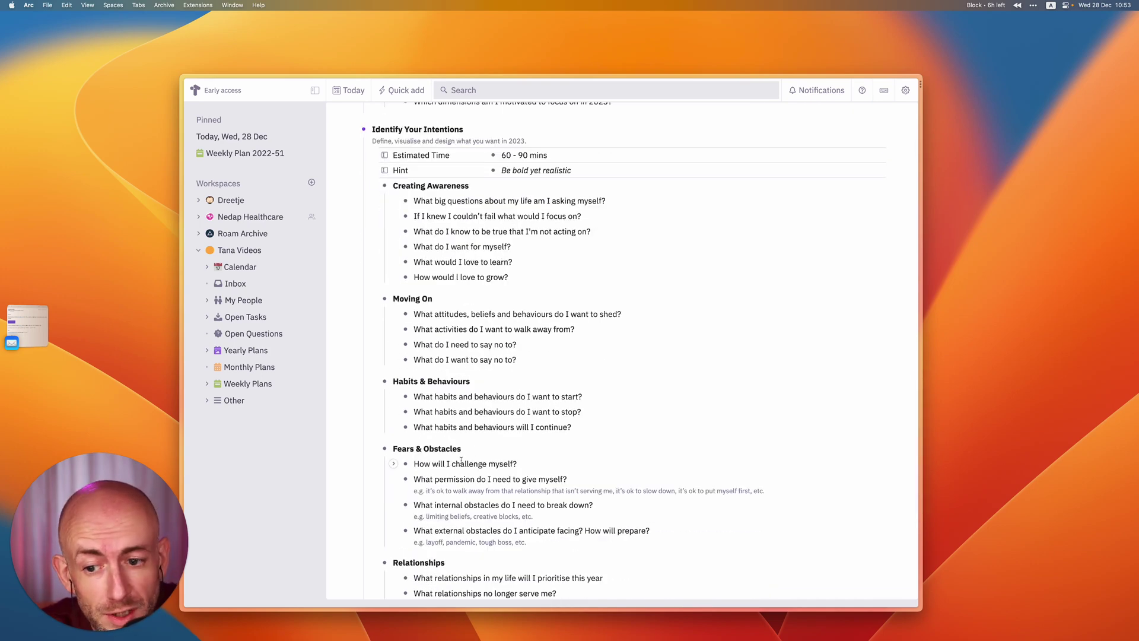
pyautogui.scroll(-2, 460, 461)
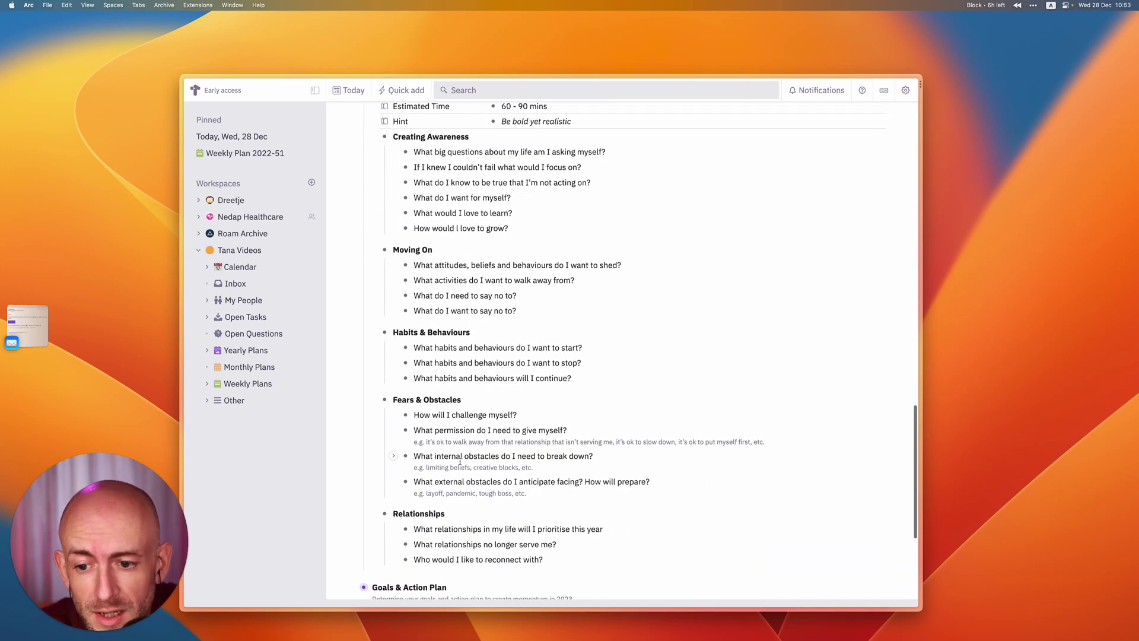
# Put the caret at the permission question's end, then move up to 'How will I challenge myself?'
pyautogui.doubleClick(428, 432)
pyautogui.click(578, 437)
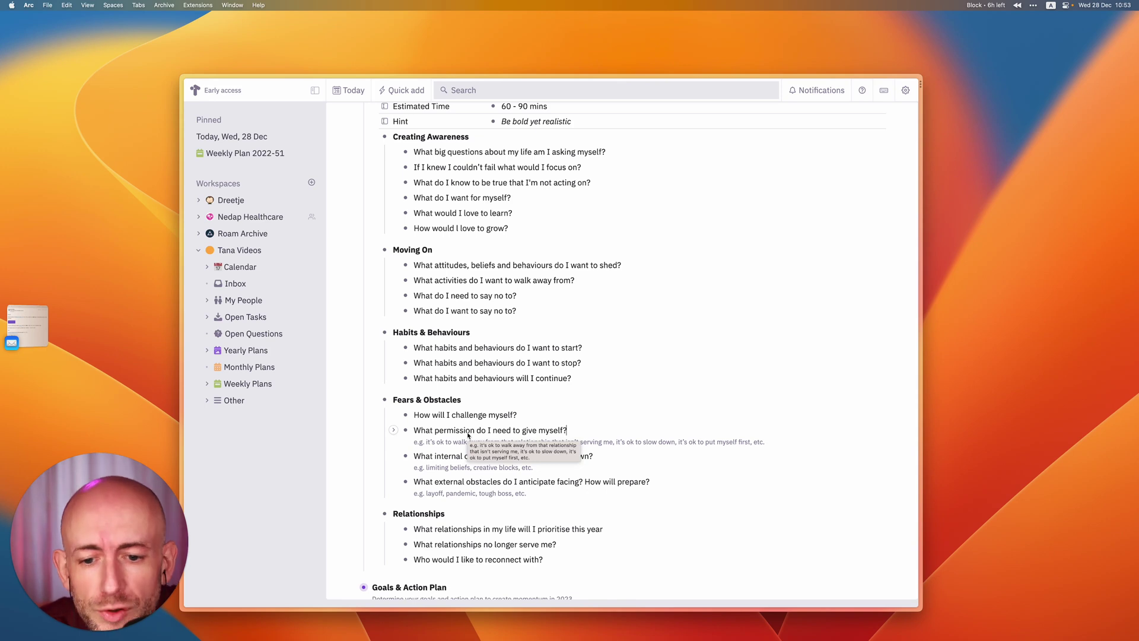
pyautogui.press('Up')
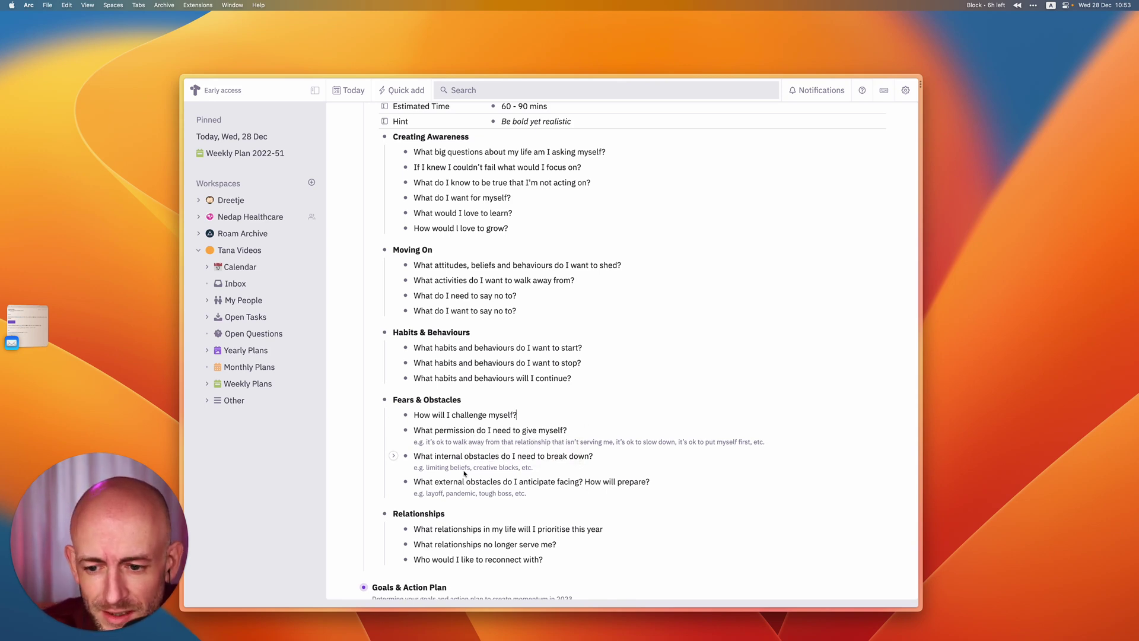
pyautogui.scroll(-3, 459, 503)
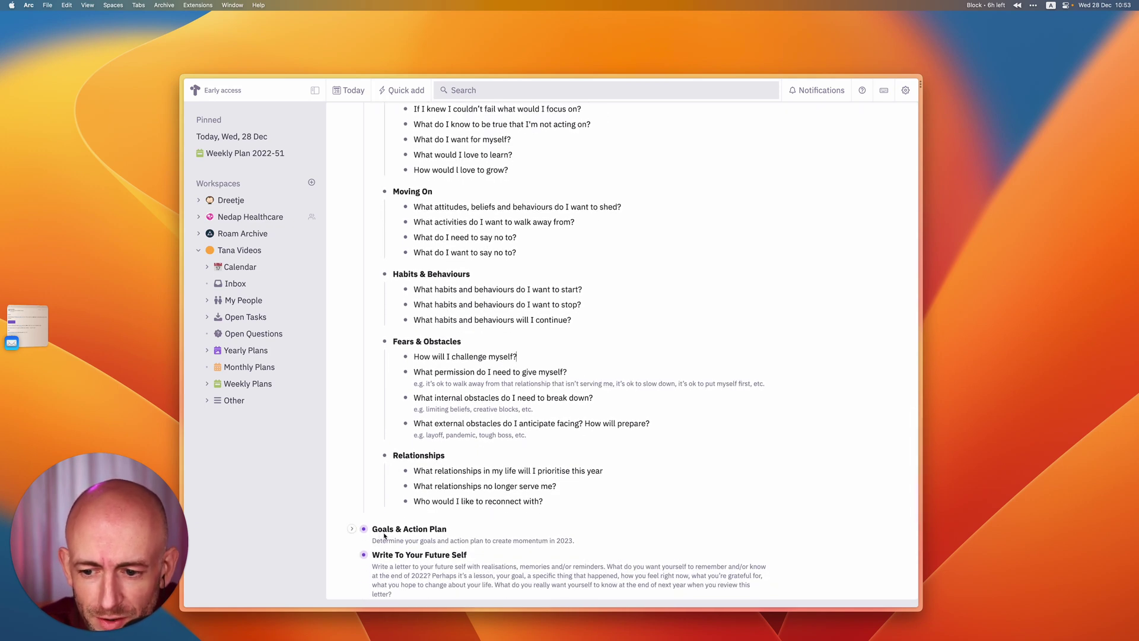
# Unfold Goals & Action Plan along with its Purpose & Goals and Action Plan subsections
pyautogui.click(352, 531)
pyautogui.scroll(-2, 409, 522)
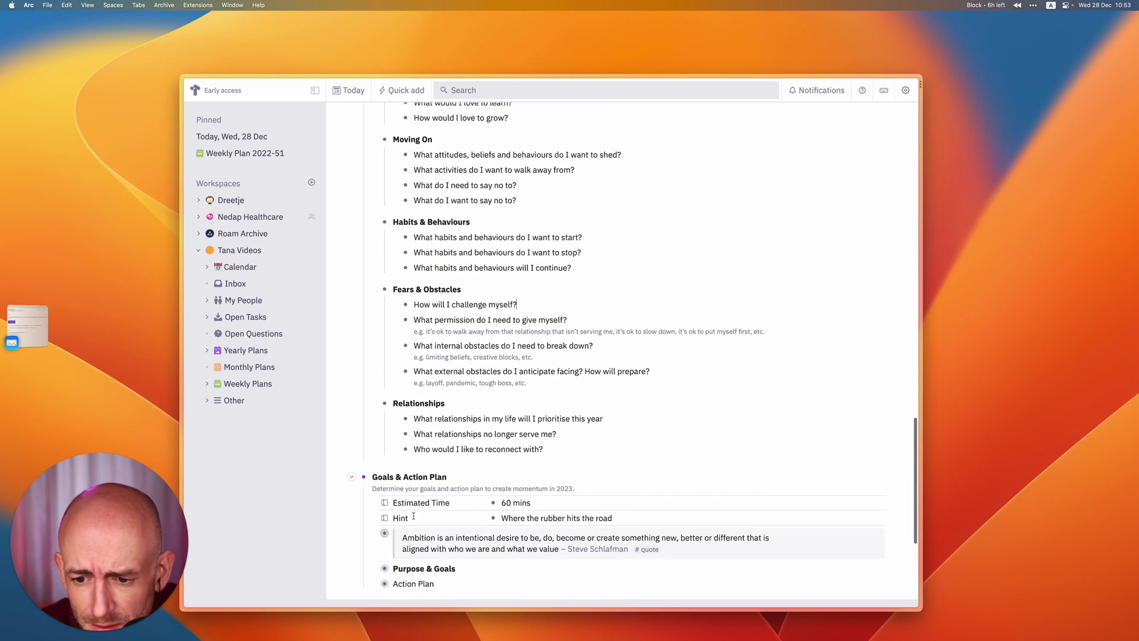
pyautogui.scroll(-2, 414, 516)
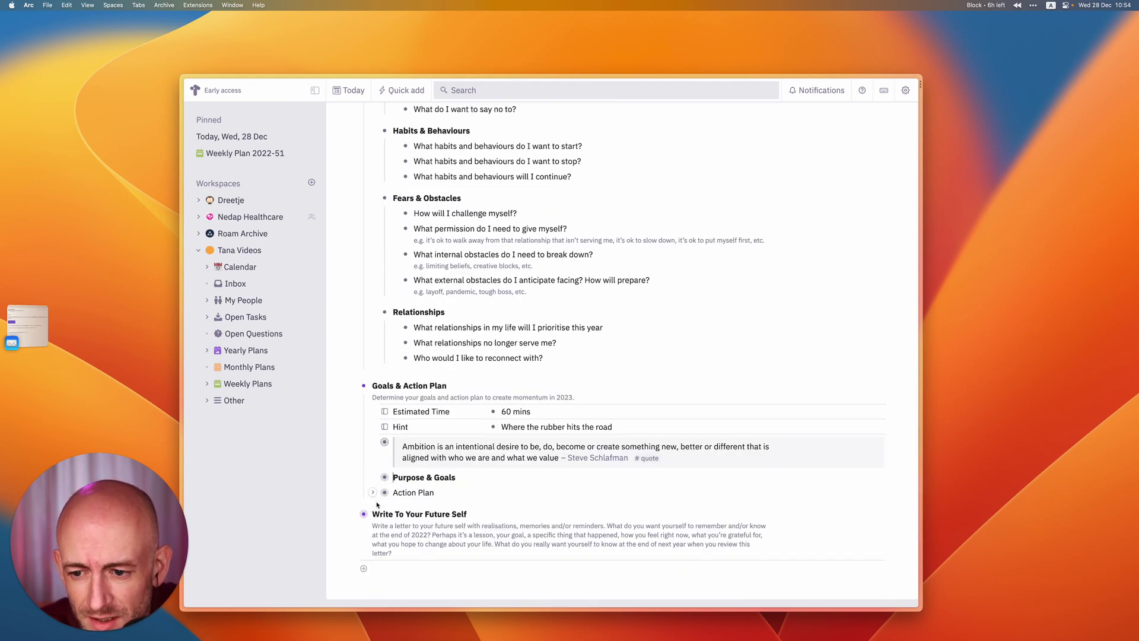
pyautogui.click(374, 478)
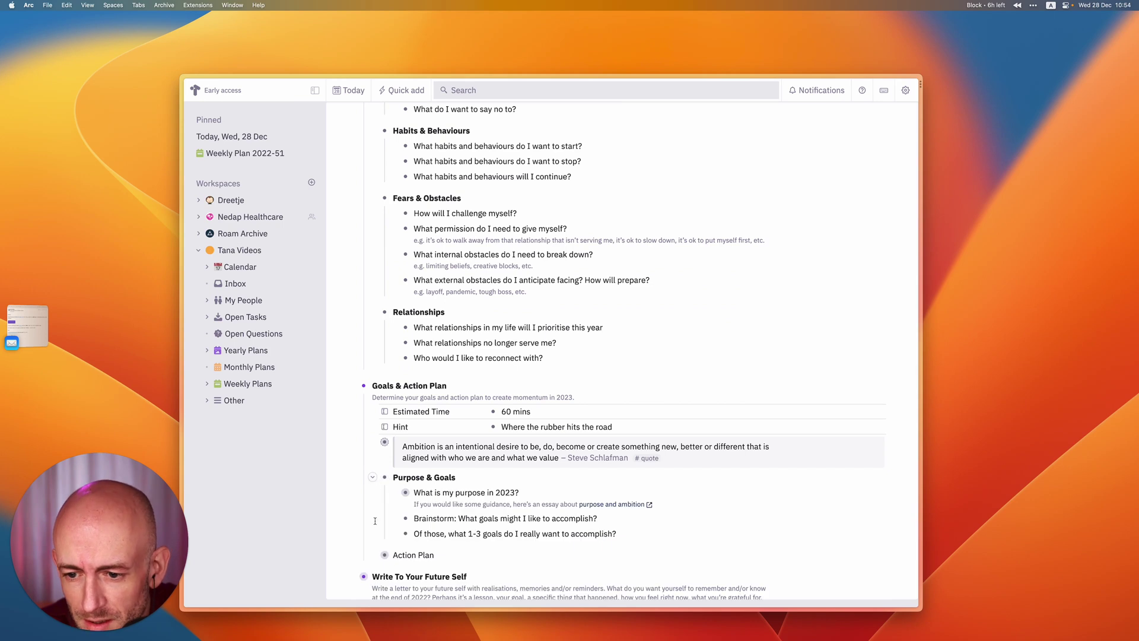
pyautogui.click(373, 555)
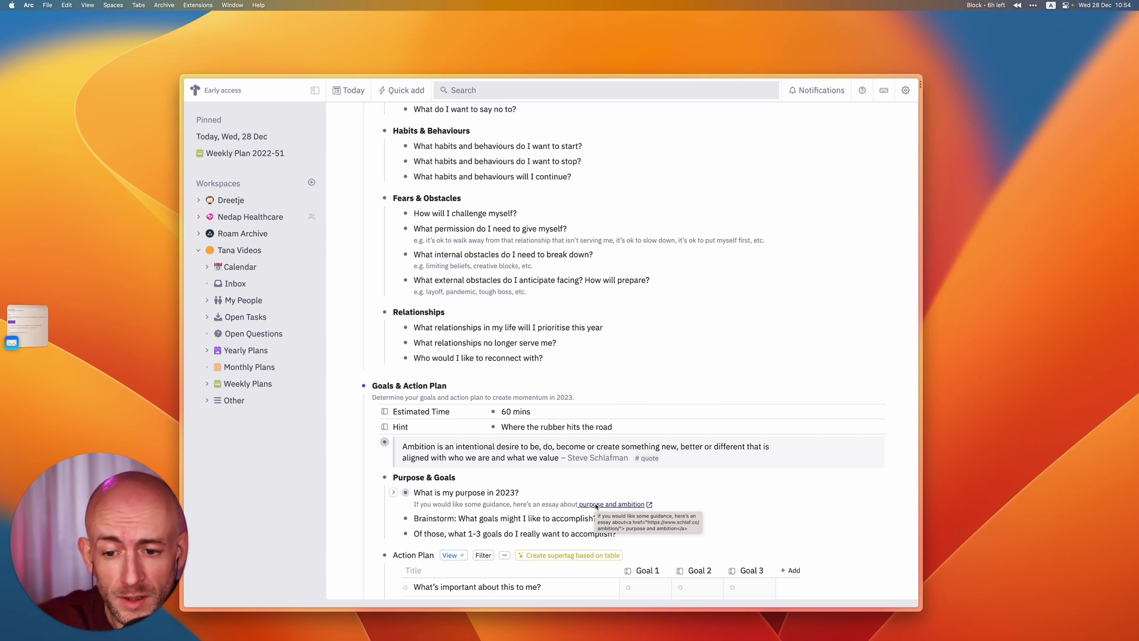
# Show the four ambition types under 'What is my purpose in 2023?' and review the Action Plan table
pyautogui.click(393, 492)
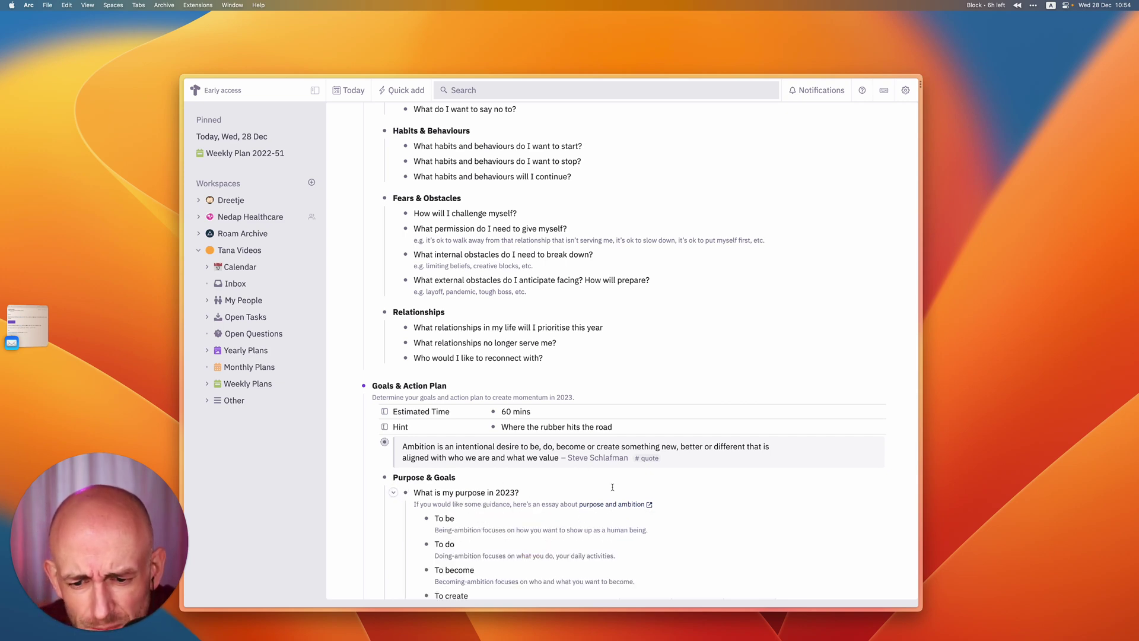
pyautogui.scroll(-1, 584, 501)
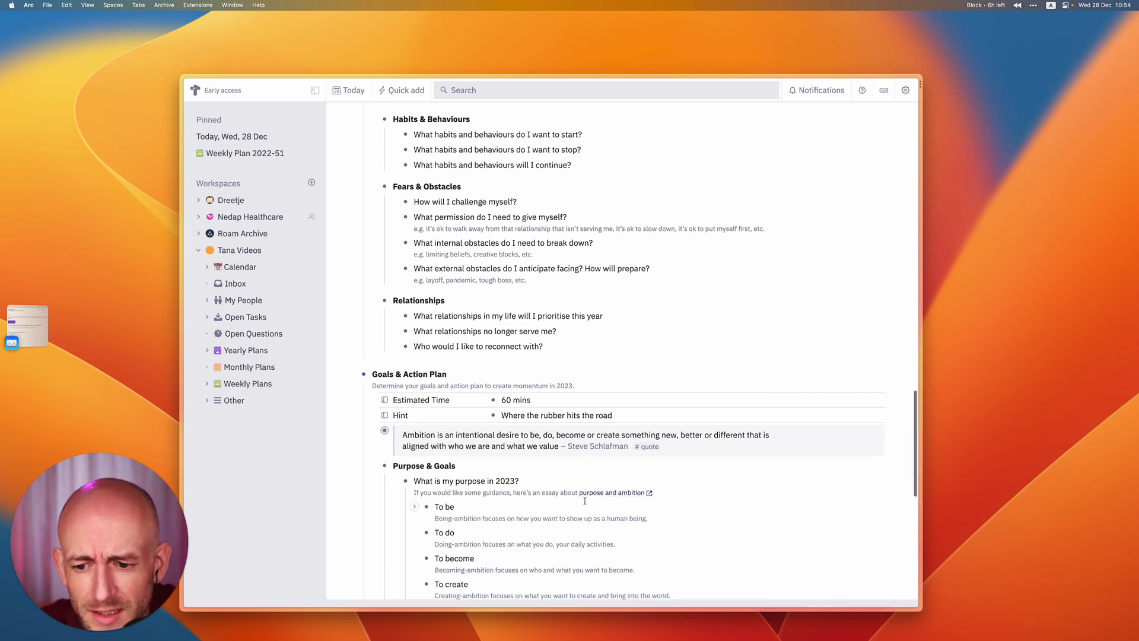
pyautogui.scroll(-4, 584, 501)
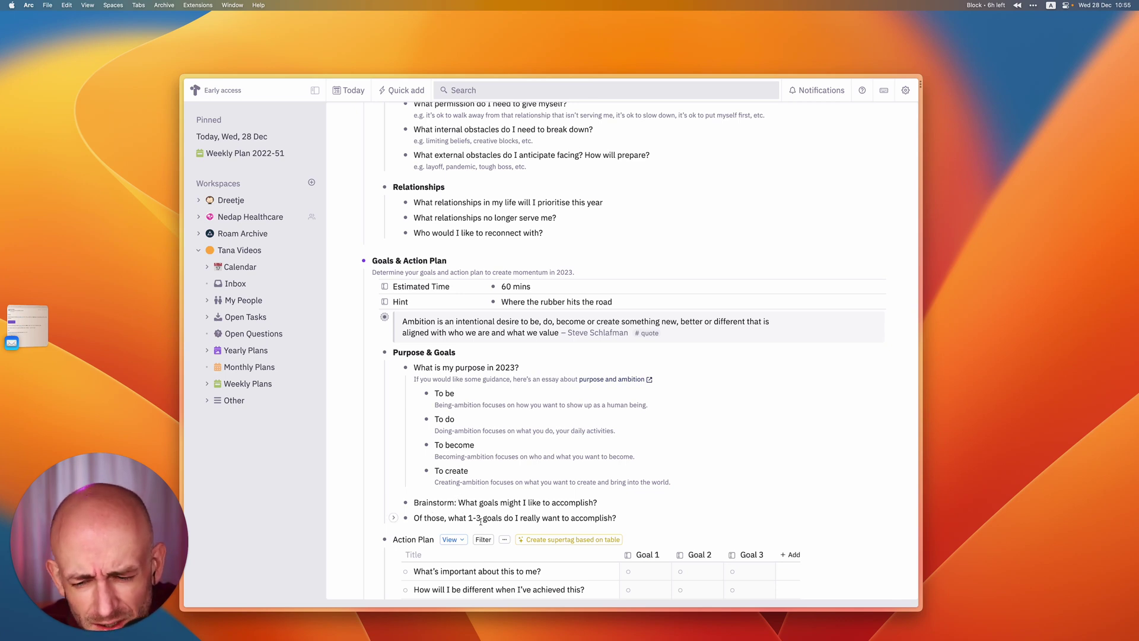
pyautogui.scroll(-2, 426, 459)
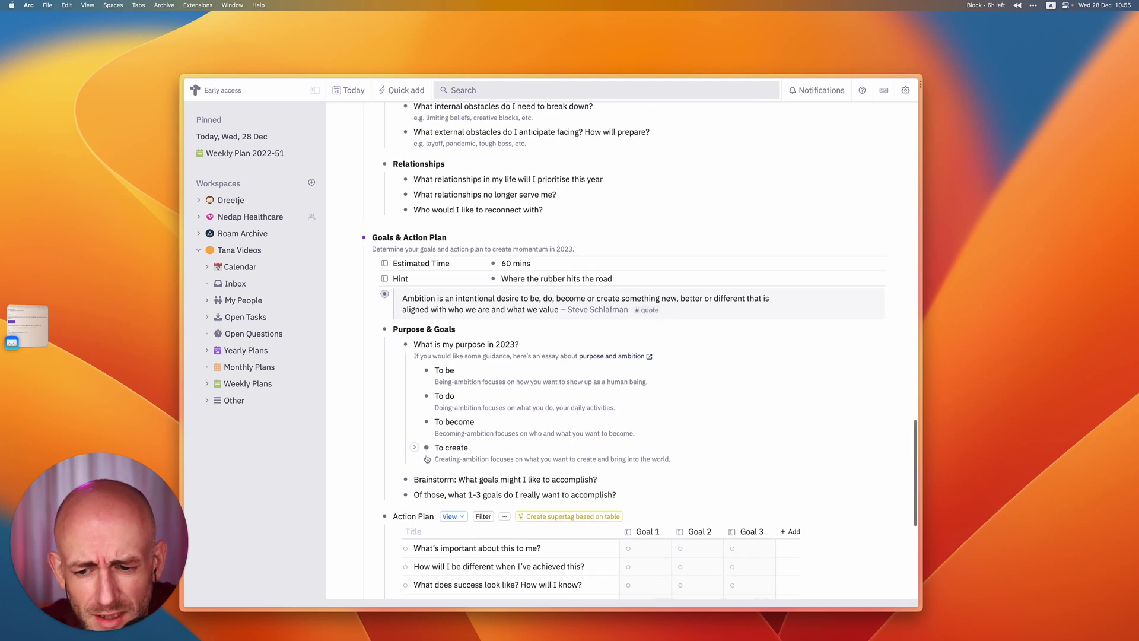
pyautogui.scroll(-4, 426, 458)
pyautogui.scroll(-5, 457, 334)
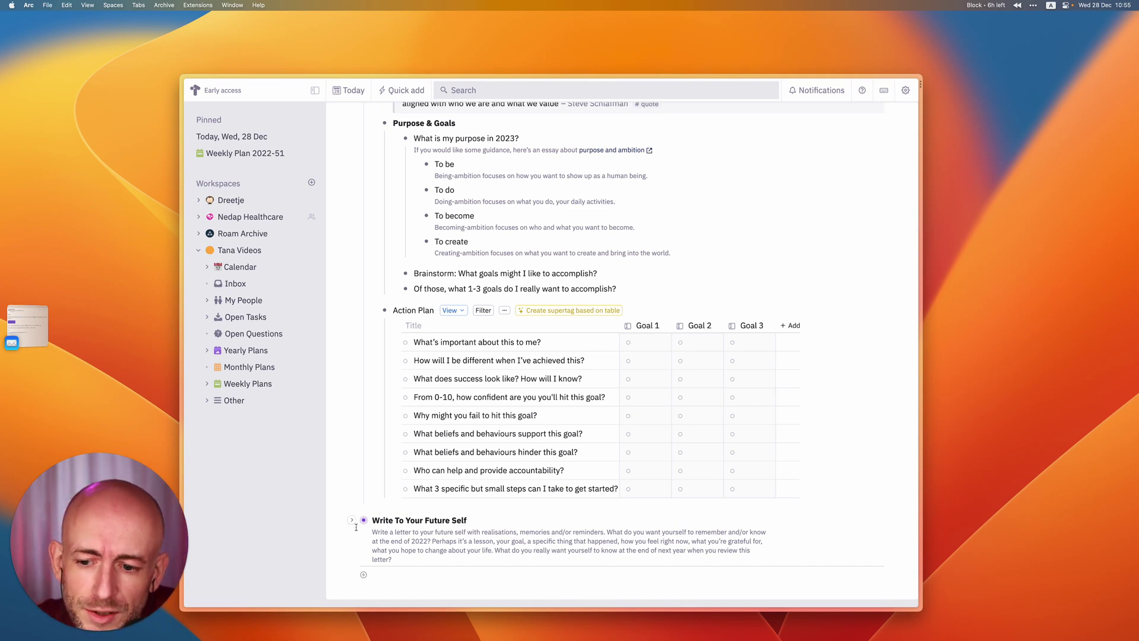
# Expand Write To Your Future Self to reveal its 45 - 60 mins estimate and FutureMe.org hint
pyautogui.click(351, 520)
pyautogui.scroll(-3, 561, 481)
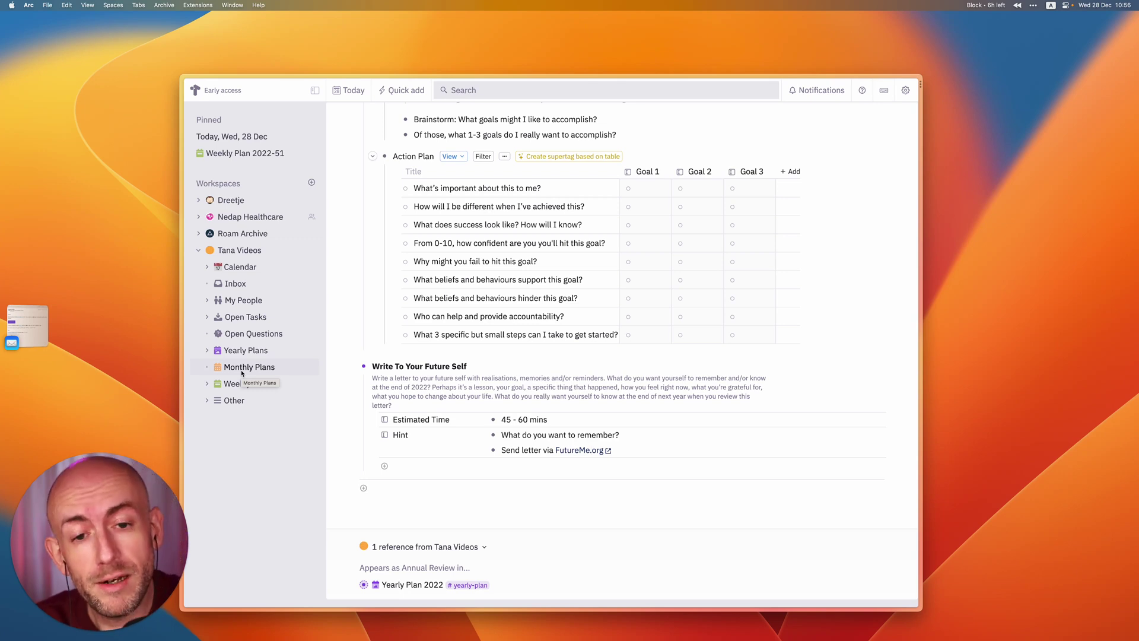
# Add a #monthly-plan node named 'Monthly Plan 2023-01' and expand it to its Goals section
pyautogui.click(243, 368)
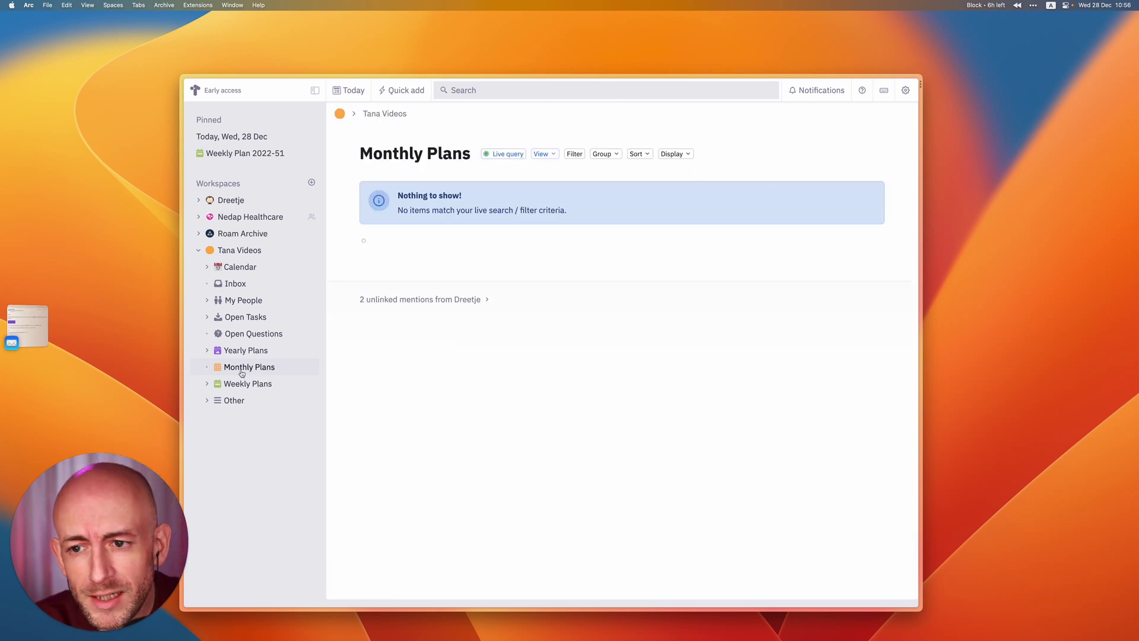
pyautogui.click(407, 245)
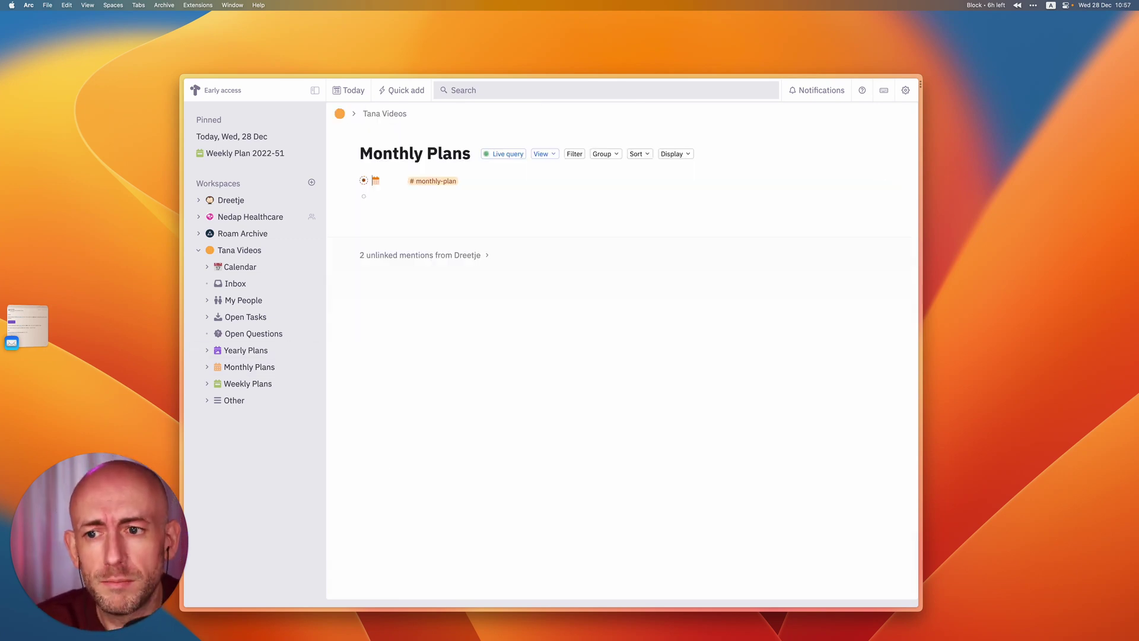
pyautogui.write('Monthly')
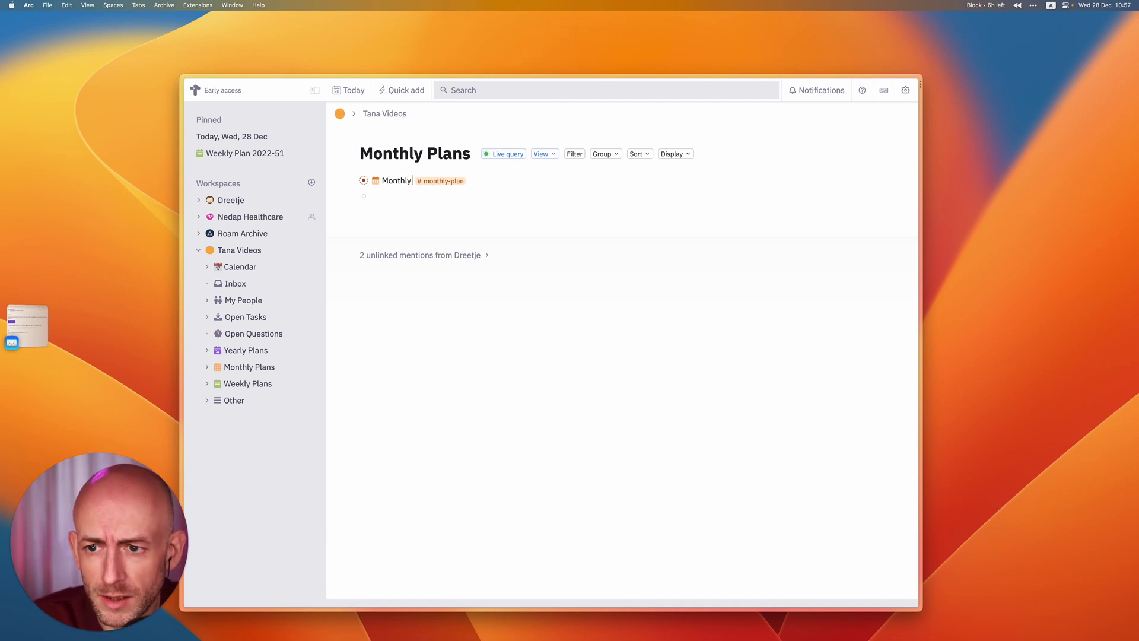
pyautogui.write(' Plan 2023')
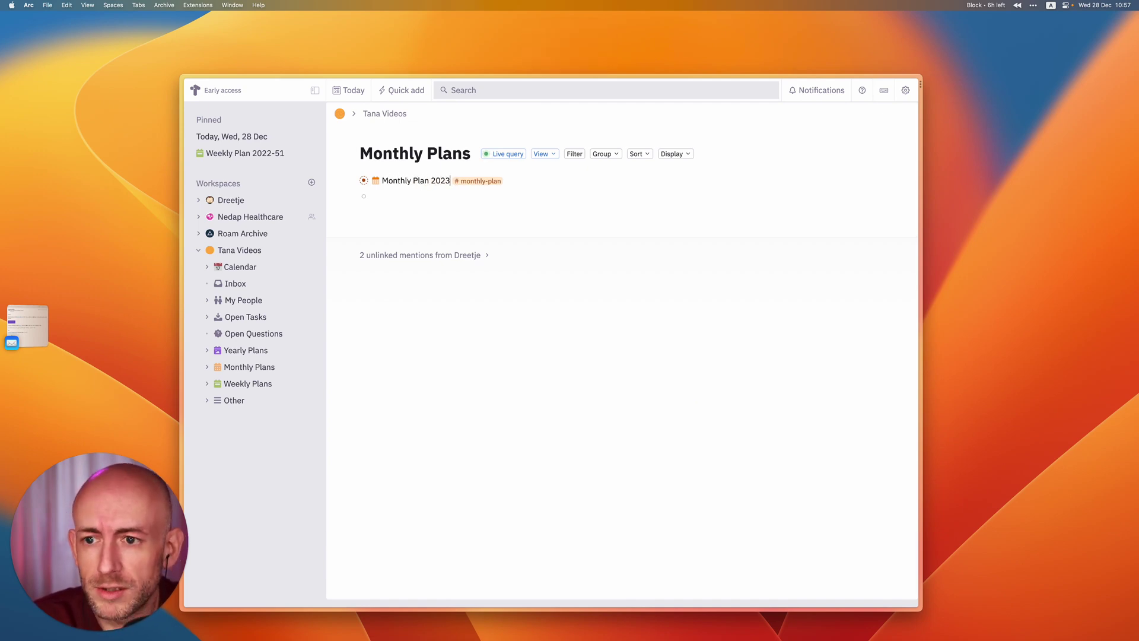
pyautogui.write('-01')
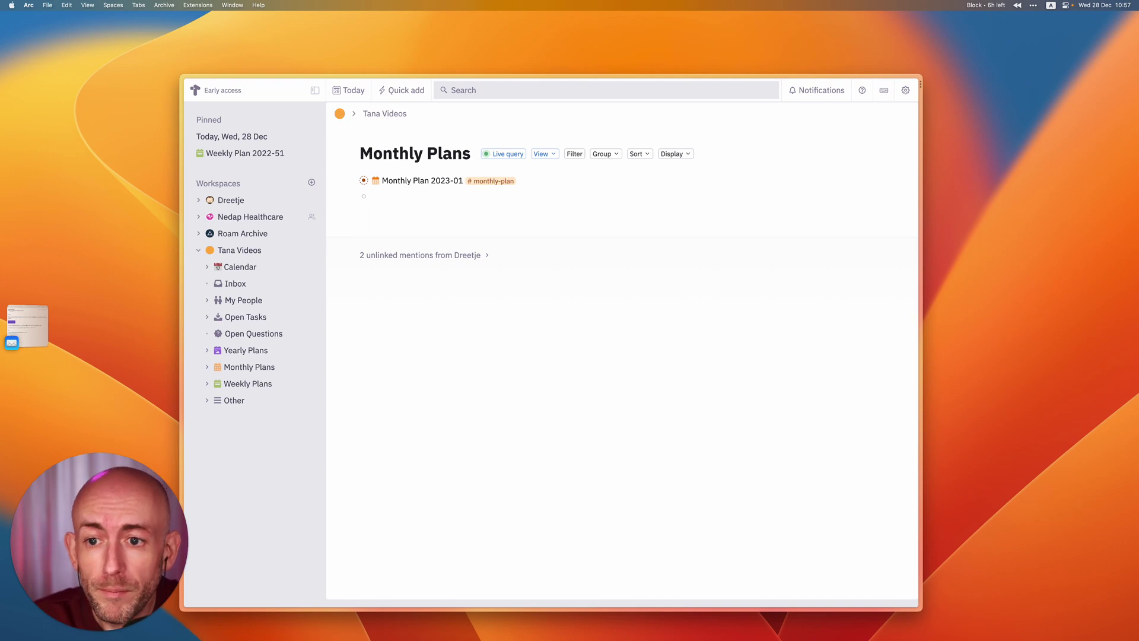
pyautogui.press('super+Down')
pyautogui.press('Down')
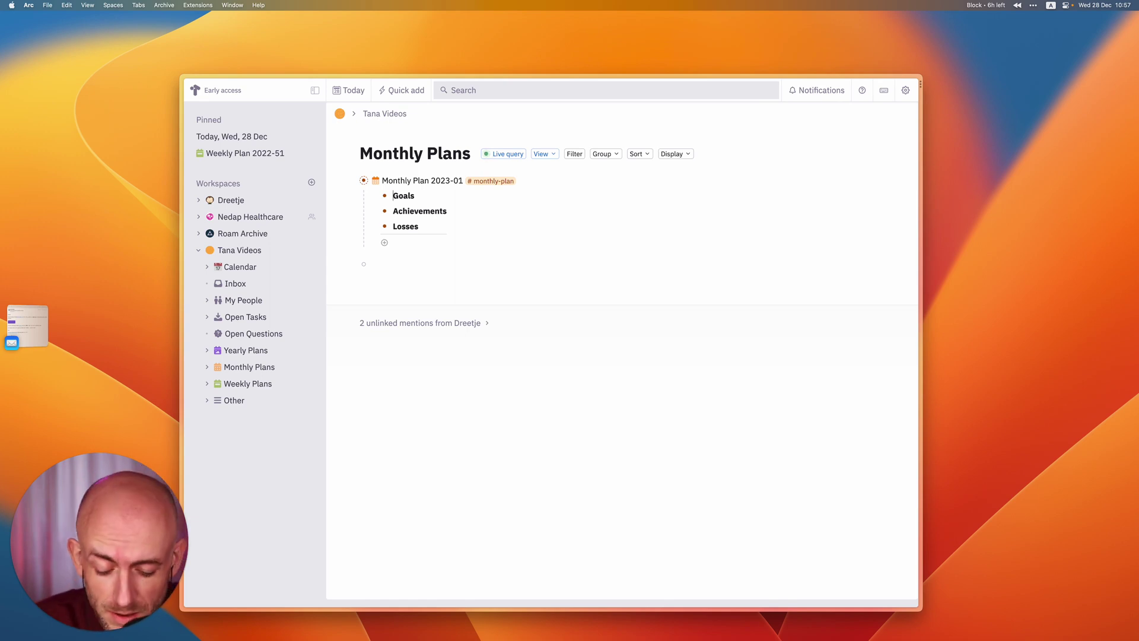
# Enter 'Go out and take walks every morning + listening to a podcast' under Goals, fixing the 'monting' typo
pyautogui.press('super+Down')
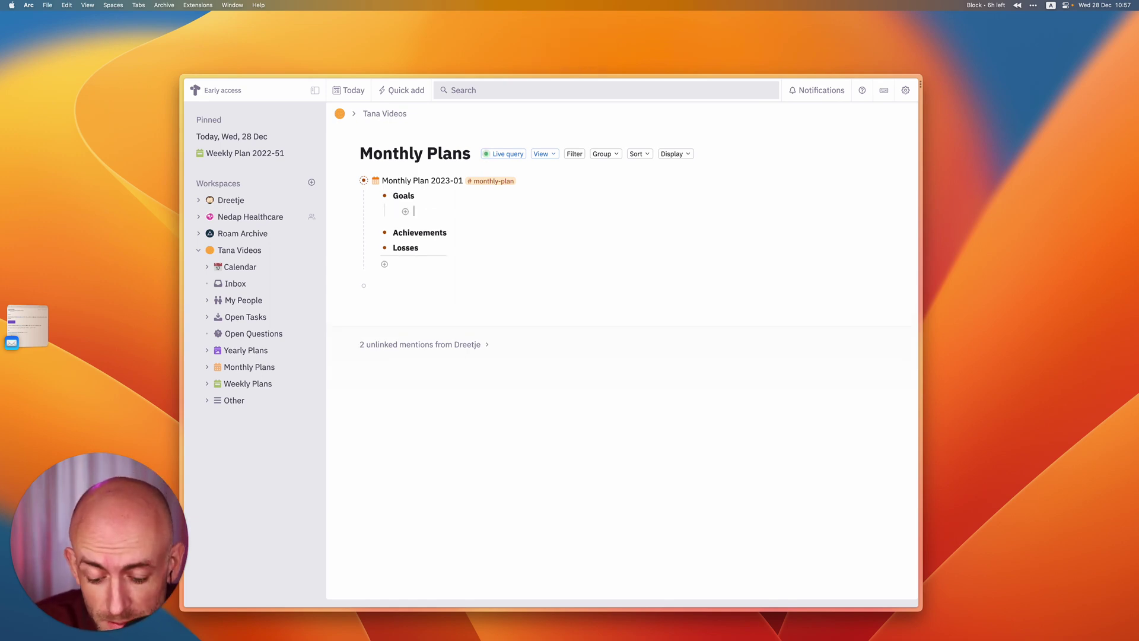
pyautogui.write('Go out a')
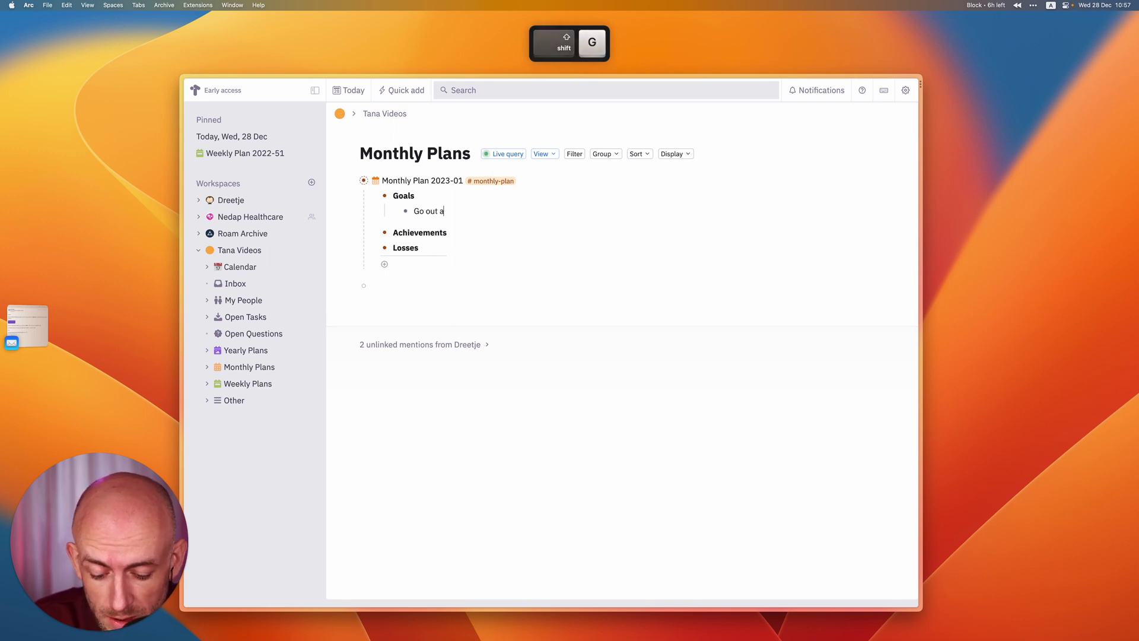
pyautogui.write('nd ta')
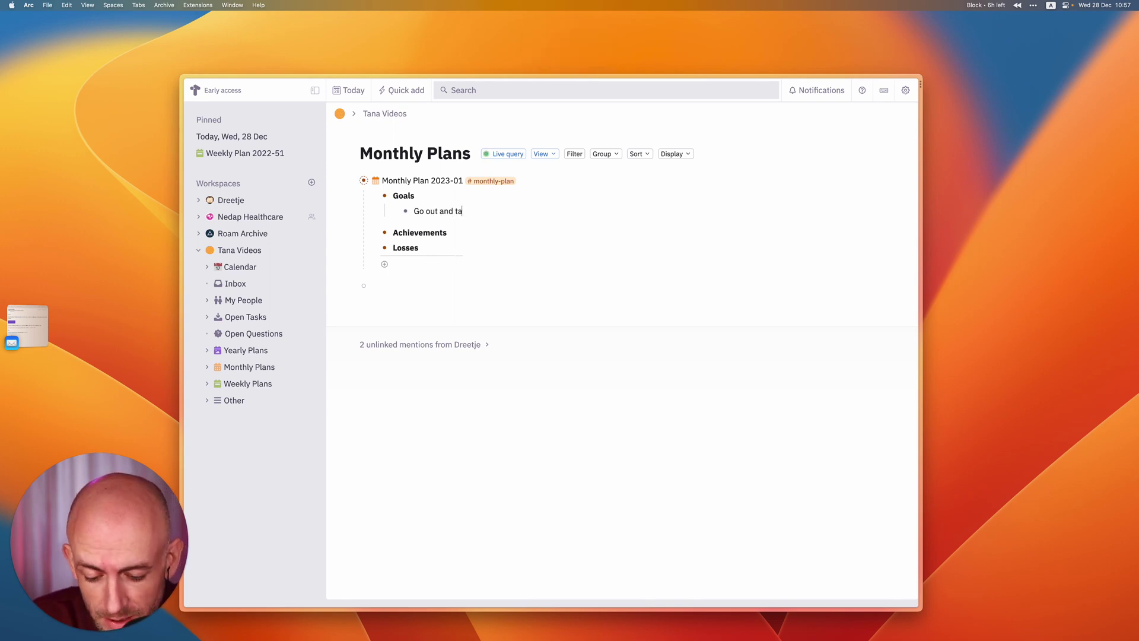
pyautogui.write('ke walks every')
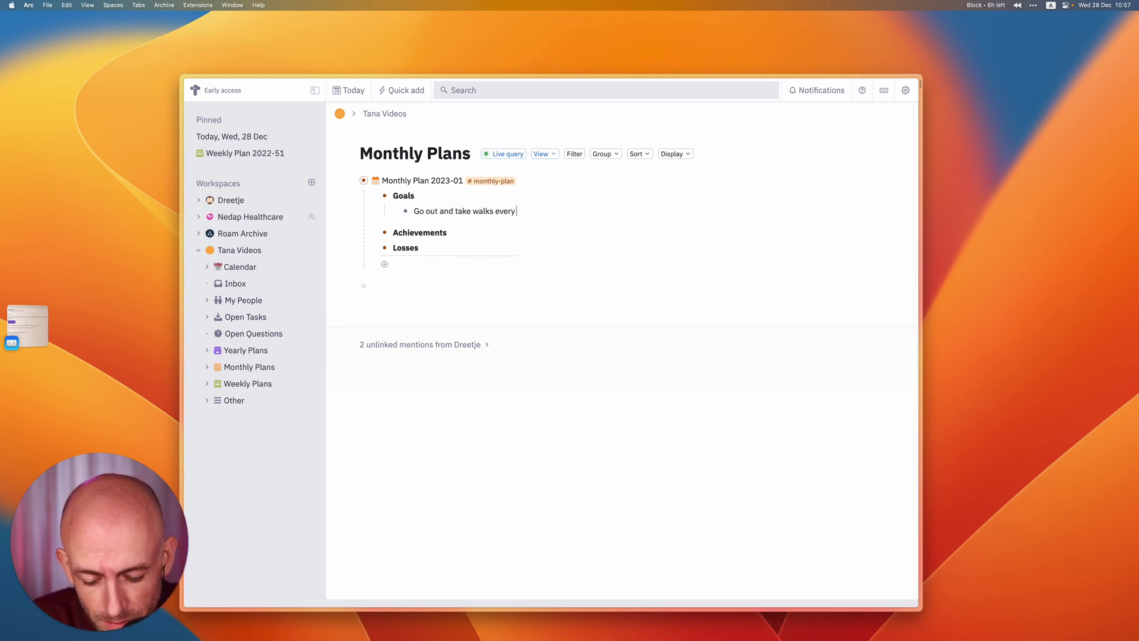
pyautogui.write(' monting')
pyautogui.press('BackSpace')
pyautogui.press('BackSpace')
pyautogui.press('BackSpace')
pyautogui.press('BackSpace')
pyautogui.press('BackSpace')
pyautogui.write('rning')
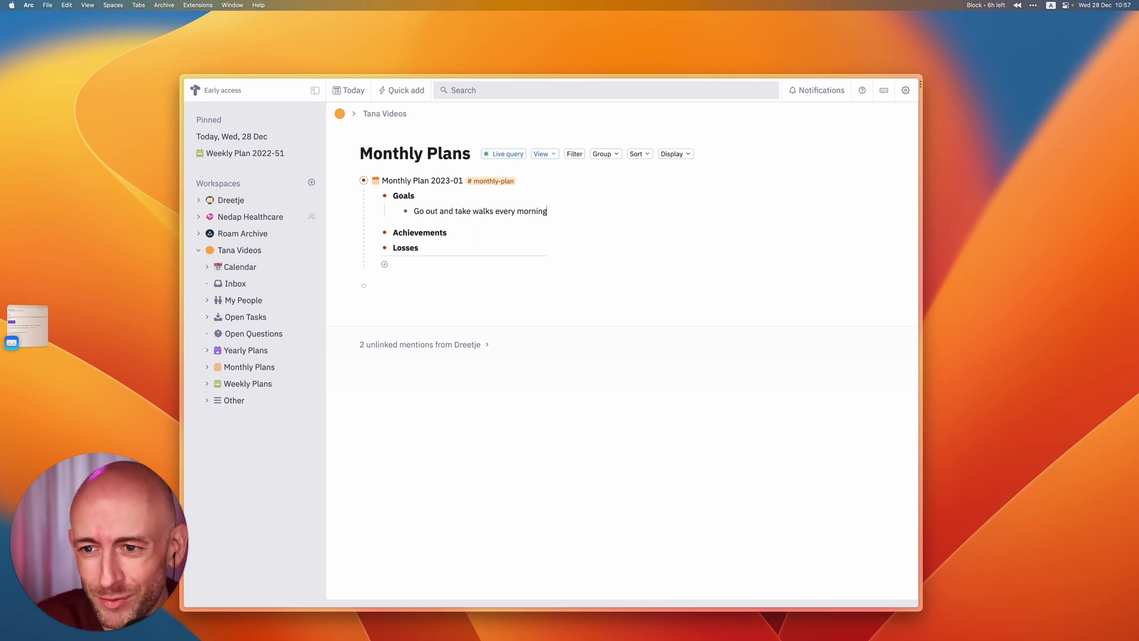
pyautogui.write('+')
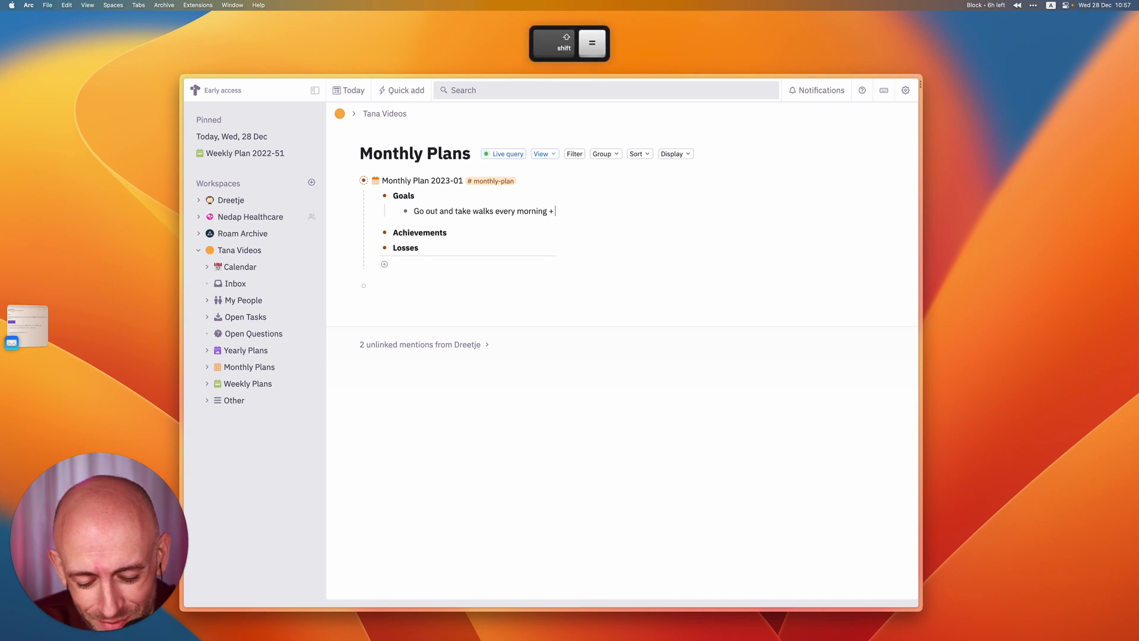
pyautogui.write(' listening')
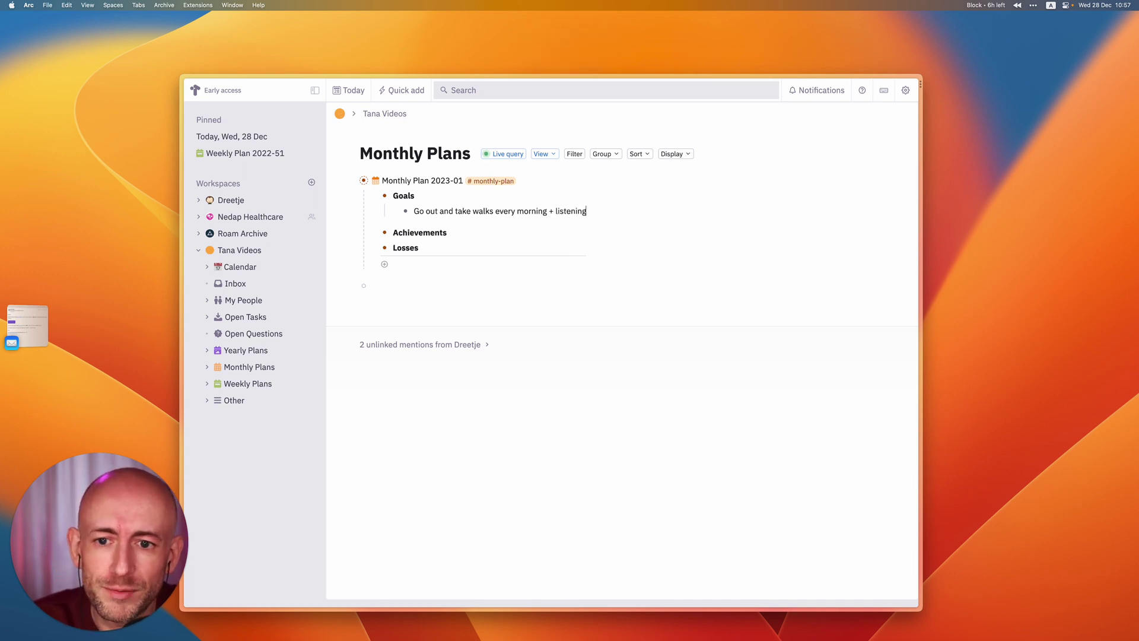
pyautogui.write('to a pod')
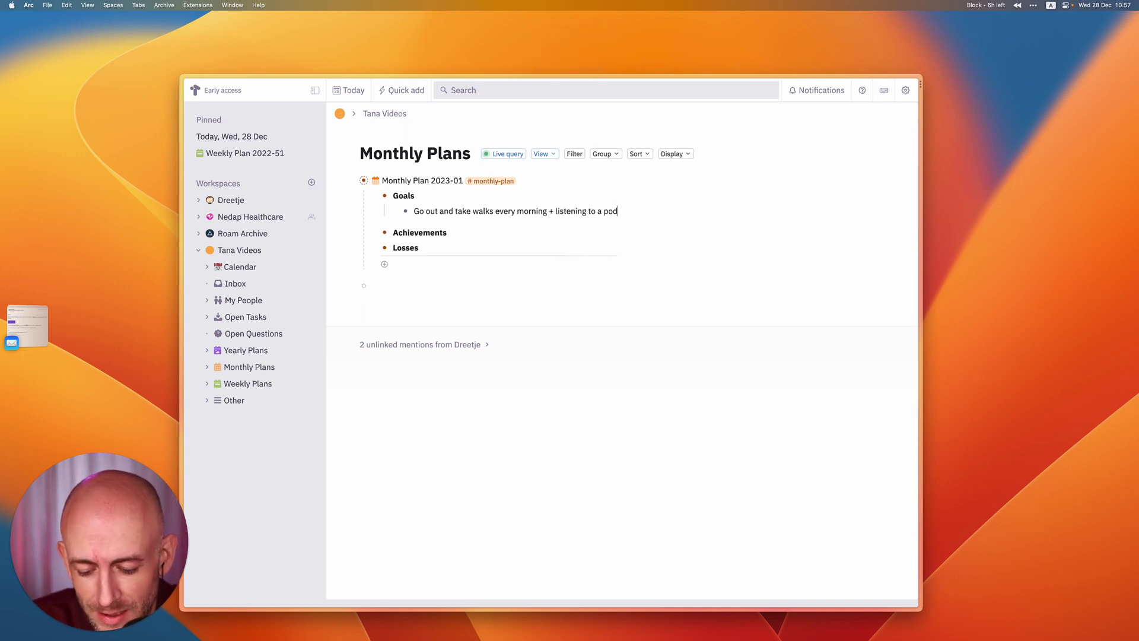
pyautogui.write('cast')
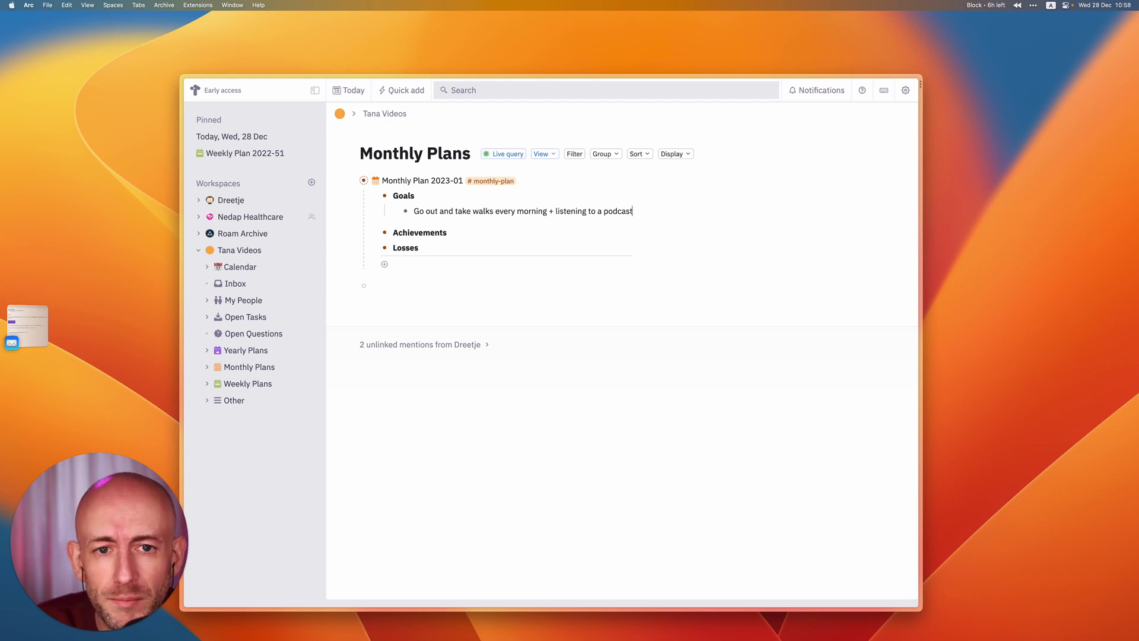